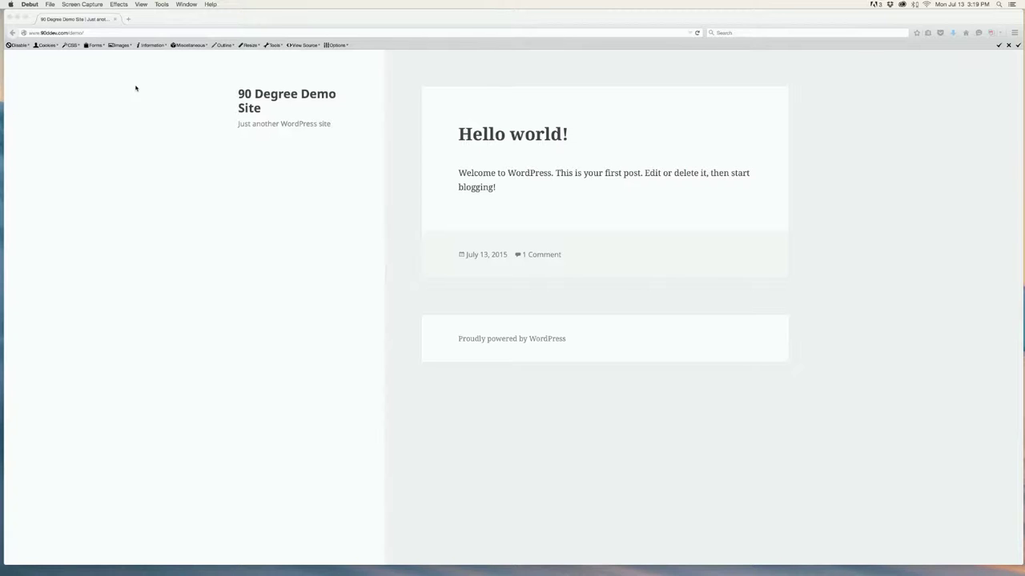
- Open the demo site's wp-admin address and log in with the prefilled credentials
click(69, 19)
key(Right)
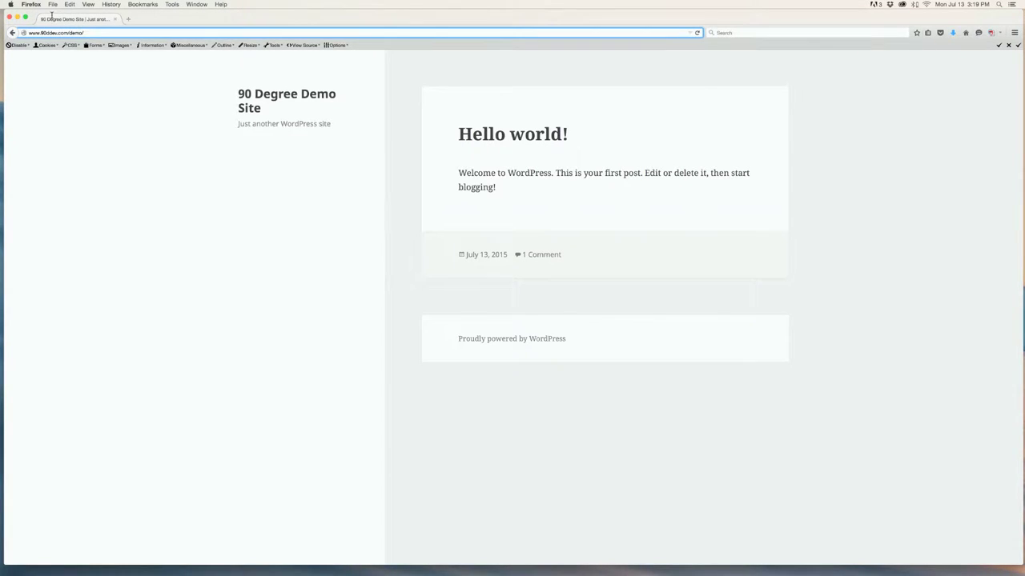
text(wp-admin)
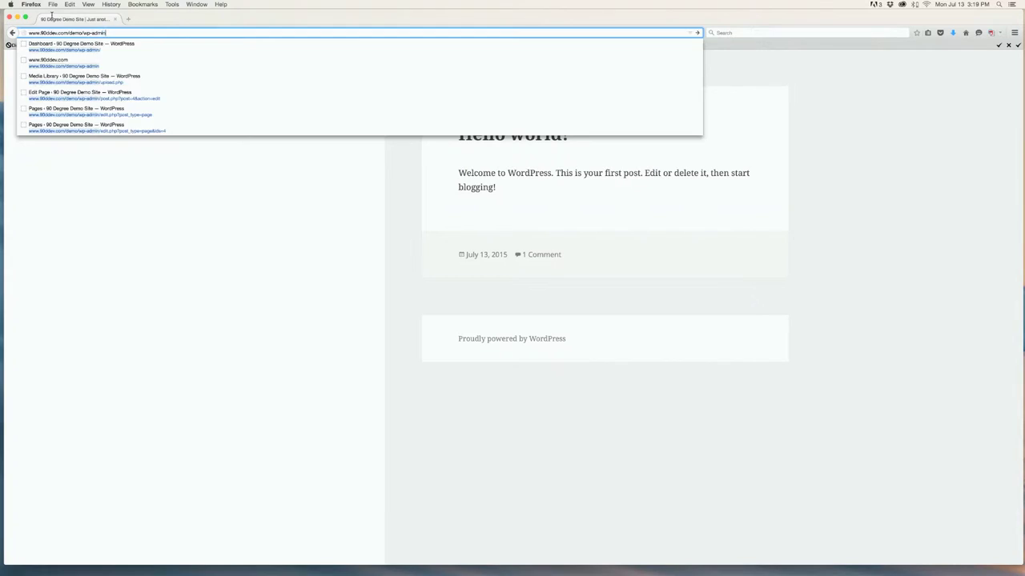
key(Return)
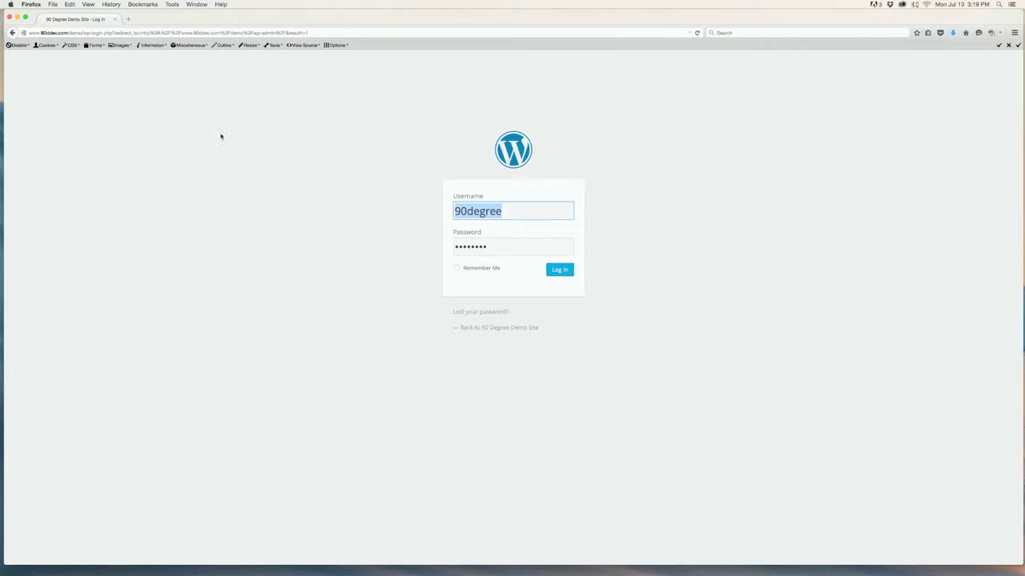
key(Return)
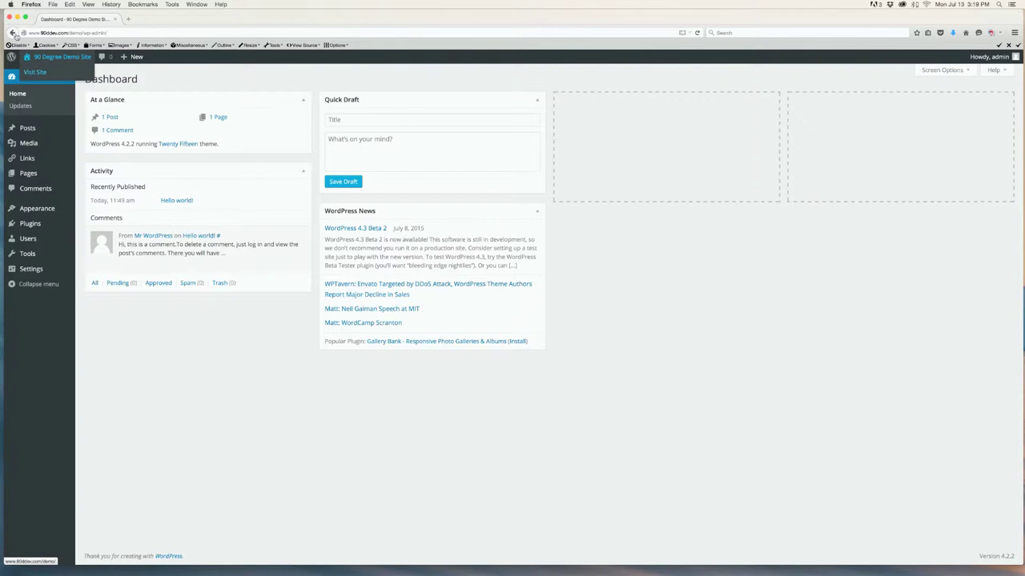
- Open the public demo site in a new browser tab and switch to it
right_click(32, 73)
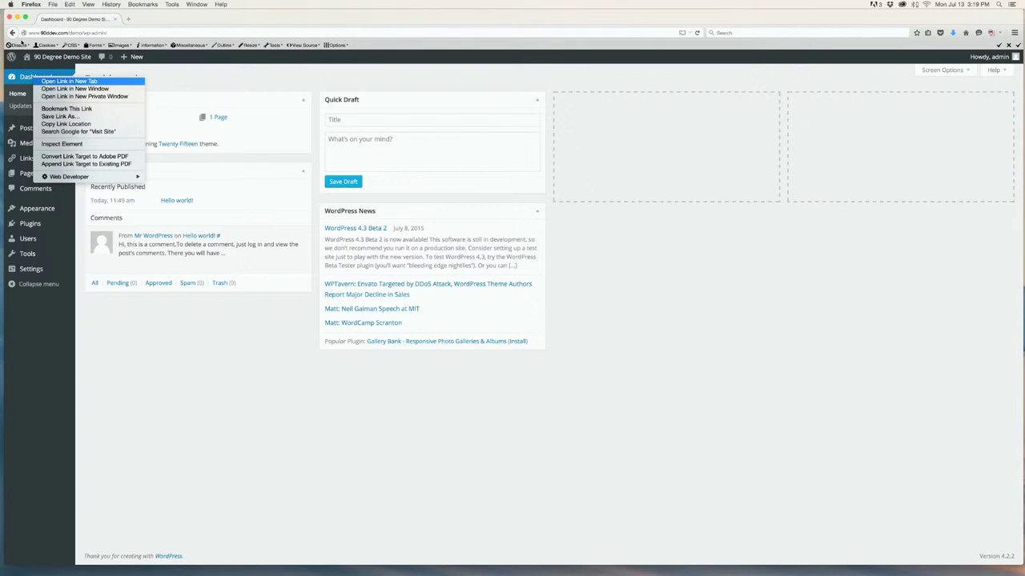
key(Return)
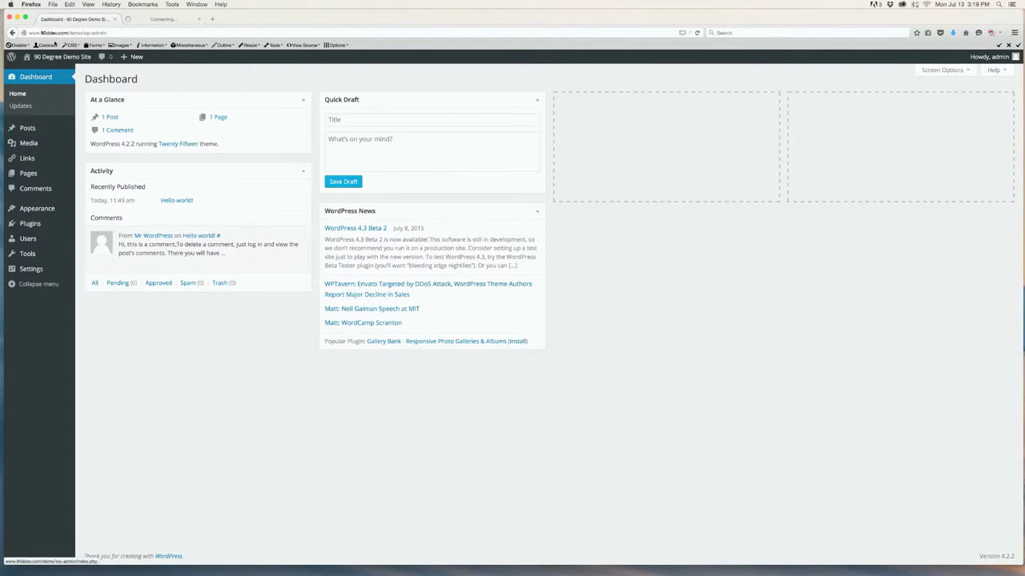
key(ctrl+Tab)
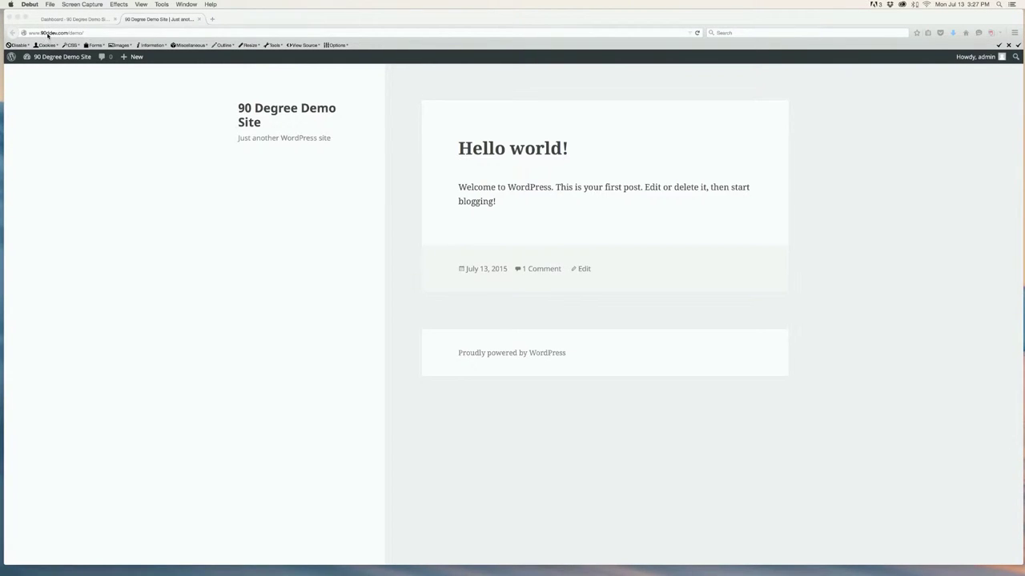
- Return to the WordPress dashboard and start a new page from the Pages section
click(39, 19)
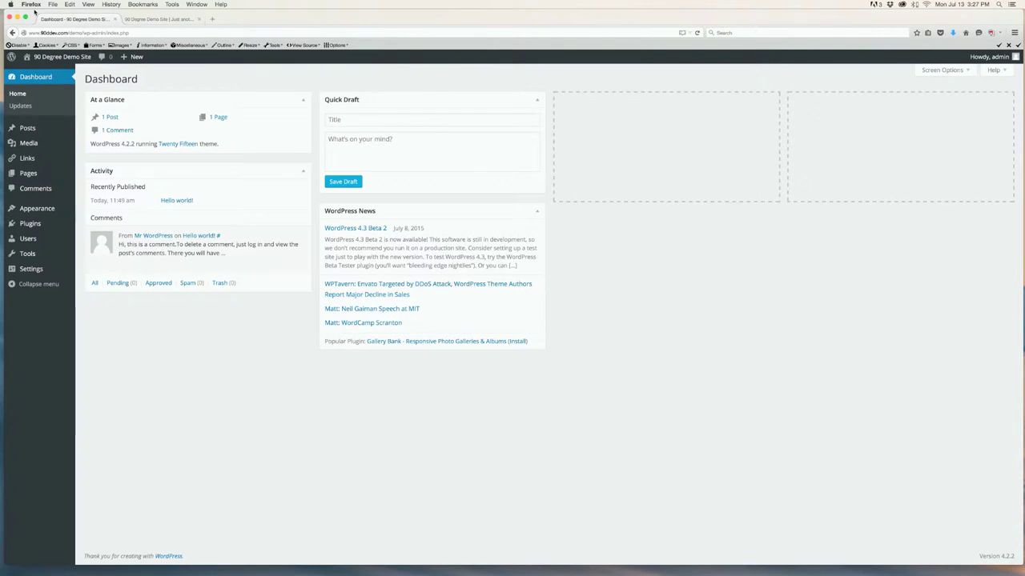
click(13, 90)
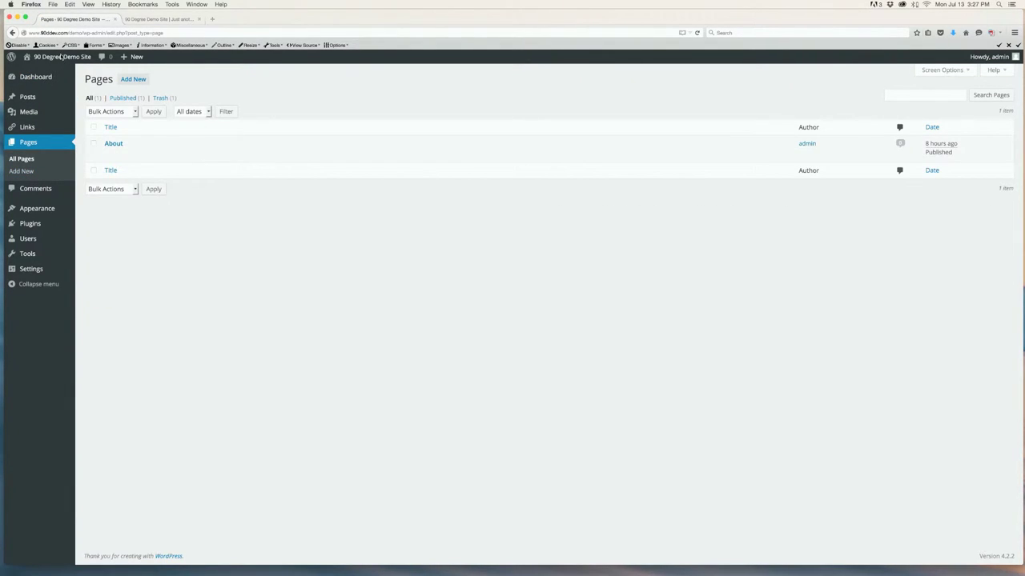
key(Tab)
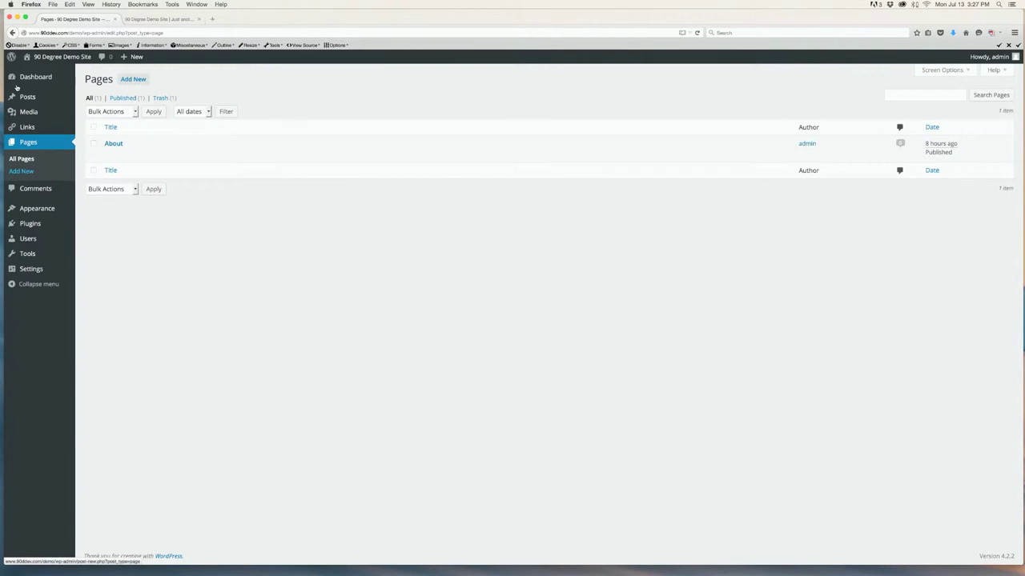
key(Return)
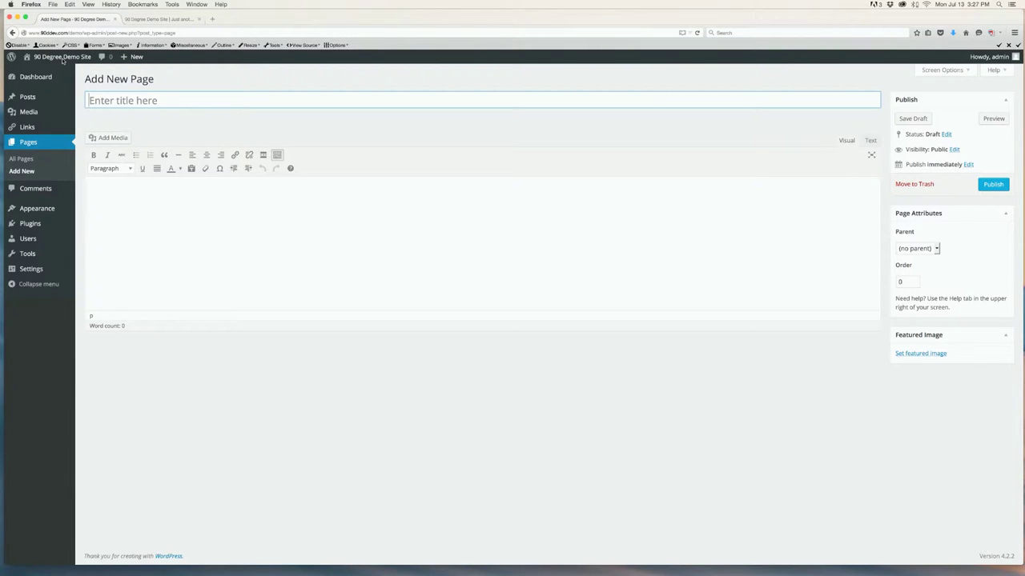
- Title the new page "Title" and fill its body with three paragraphs of lorem ipsum text
text(Title)
key(Tab)
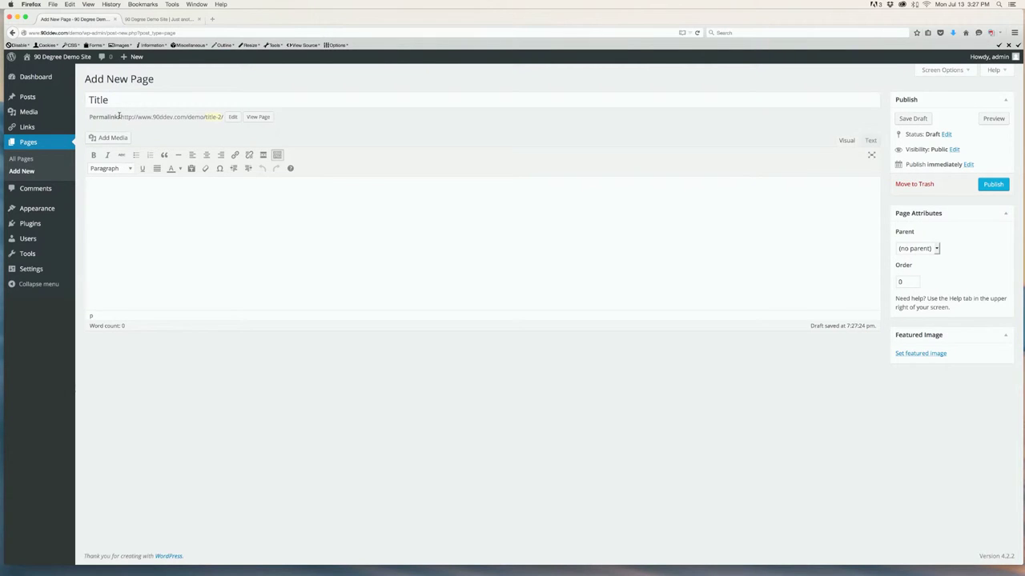
text(Lorem ipsum dolor sit amet, consectetur adipiscing elit. Sed ac ligula in leo scelerisque bibendum. Vivamus tortor lacus, porttitor ullamcorper fringilla non, auctor at justo. Sed elementum mauris fermentum, faucibus sem at, finibus augue. Suspendisse euismod efficitur lacus. Pellentesque efficitur eros vitae ultrices viverra. Aenean id neque odio. Vivamus gravida aliquam tortor a porta. Suspendisse ac ultricies nunc. Fusce consequat ultrices arcu eget hendrerit. Curabitur ac mauris augue. In at risus eu nunc eleifend posuere id ac nunc. Fusce rutrum eros sit amet lacus hendrerit, vel dapibus dui fringilla. Vivamus ut dictum lectus. In in malesuada sem, in gravida mi. Integer tincidunt leo vitae fermentum iaculis.  Mauris id tempus risus. Pellentesque habitant morbi tristique senectus et netus et malesuada fames ac turpis egestas. Ut laoreet massa non nulla tristique blandit. Nullam dictum massa sed cursus semper. Etiam mi dui, porta nec vestibulum quis, facilisis quis ipsum. Sed in dui diam. Cras est lorem, tincidunt at sem sed, scelerisque sodales leo. Duis nibh leo, condimentum ut odio at, porttitor blandit augue. Maecenas turpis nunc, vestibulum in auctor ac, aliquet at tortor.  Morbi enim urna, iaculis vitae lorem id, hendrerit pulvinar urna. Suspendisse cursus finibus orci, in aliquam magna ultricies porta. Nam non ipsum feugiat, sollicitudin ipsum ut, sollicitudin nisl. Aenean lobortis leo id rhoncus feugiat. Integer sed venenatis eros, quis malesuada sapien. Nam lorem erat, vehicula non quam sed, porttitor tempor erat. Mauris lacinia leo in lectus porttitor vulputate. In hac habitasse platea dictumst. Suspendisse eget enim vel dolor pellentesque sollicitudin id at enim. Duis ac erat semper, luctus metus in, pellentesque tortor. Morbi et molestie sapien, egestas finibus tellus. Nullam in justo suscipit ante iaculis dignissim. Maecenas ac gravida eros. Pellentesque pretium feugiat ipsum luctus vulputate.)
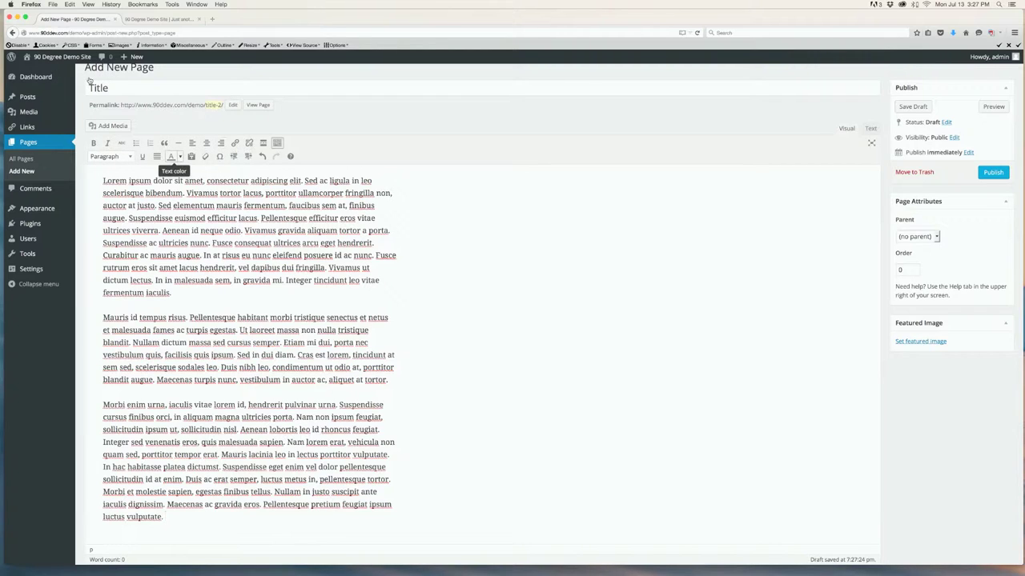
- Look at the custom text color picker for the page body and dismiss it without choosing a color
click(180, 156)
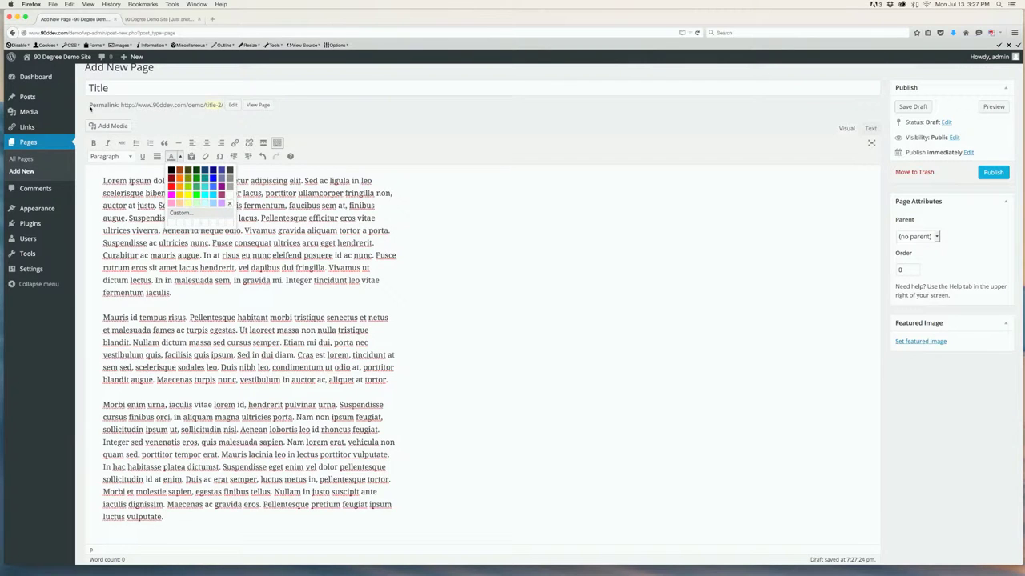
click(181, 213)
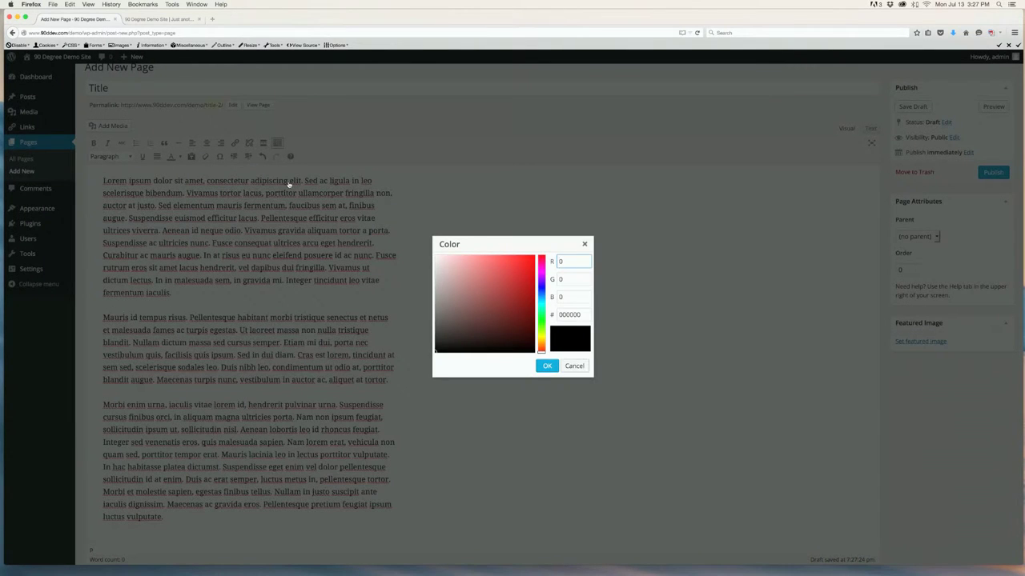
key(Escape)
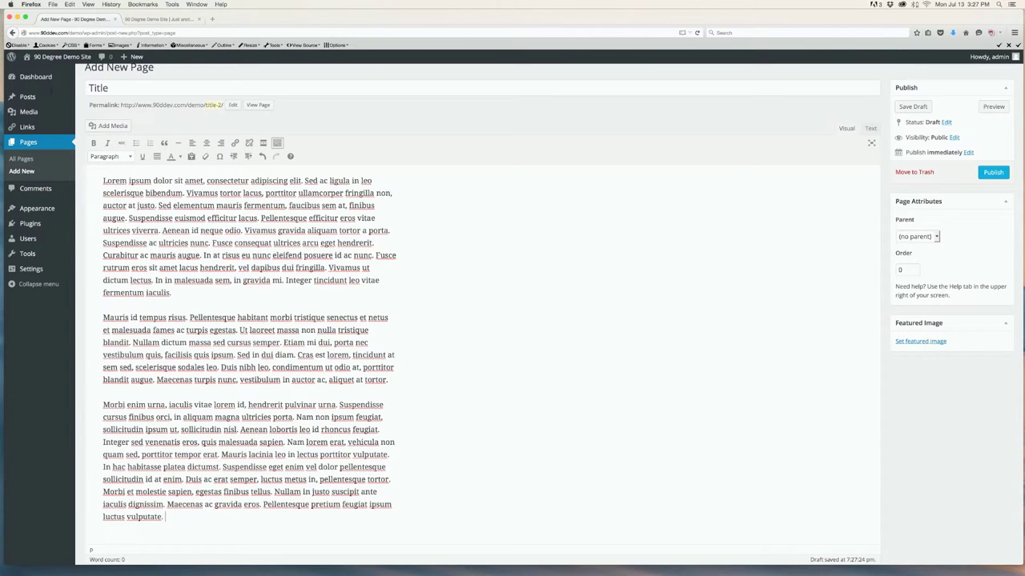
key(shift+alt+Right)
key(shift+alt+Right)
key(shift+alt+Right)
key(shift+alt+Right)
key(shift+alt+Right)
drag(200, 180, 204, 181)
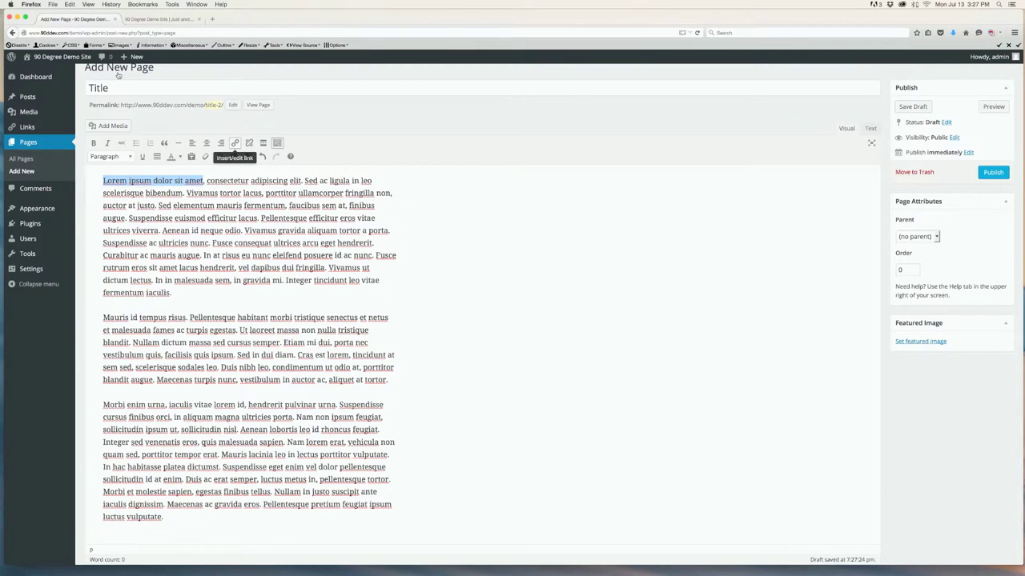
click(234, 143)
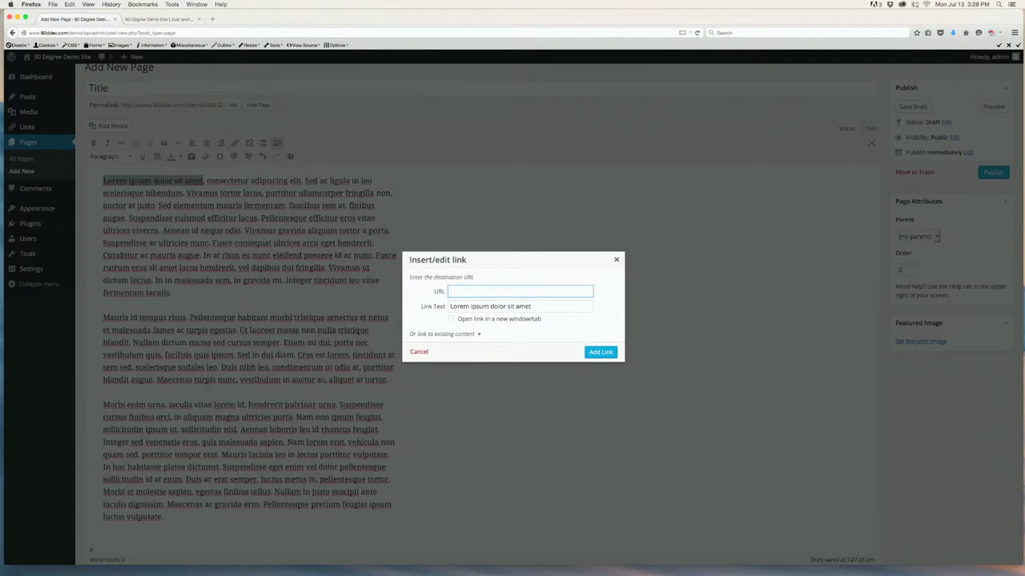
click(458, 292)
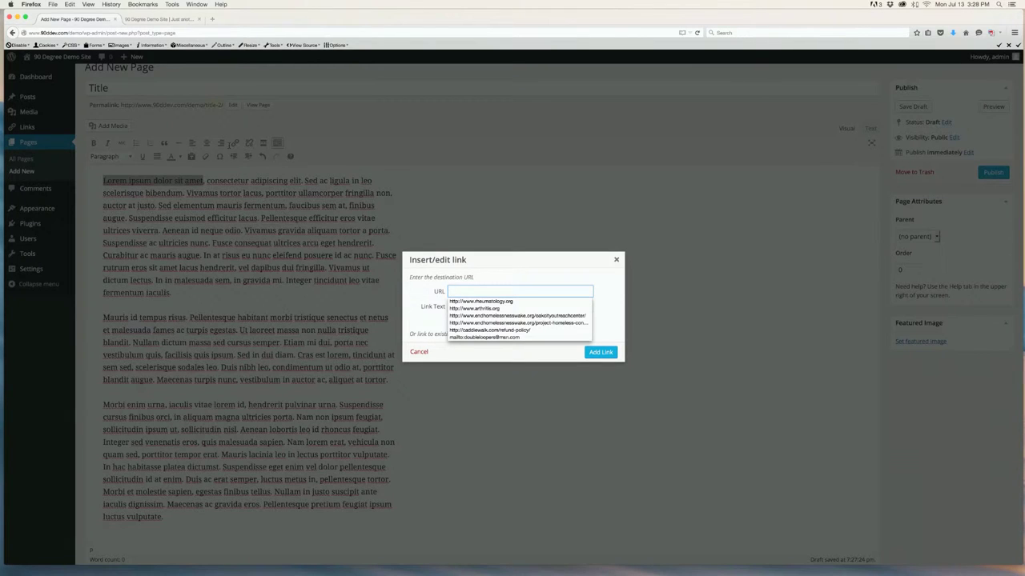
text(www.)
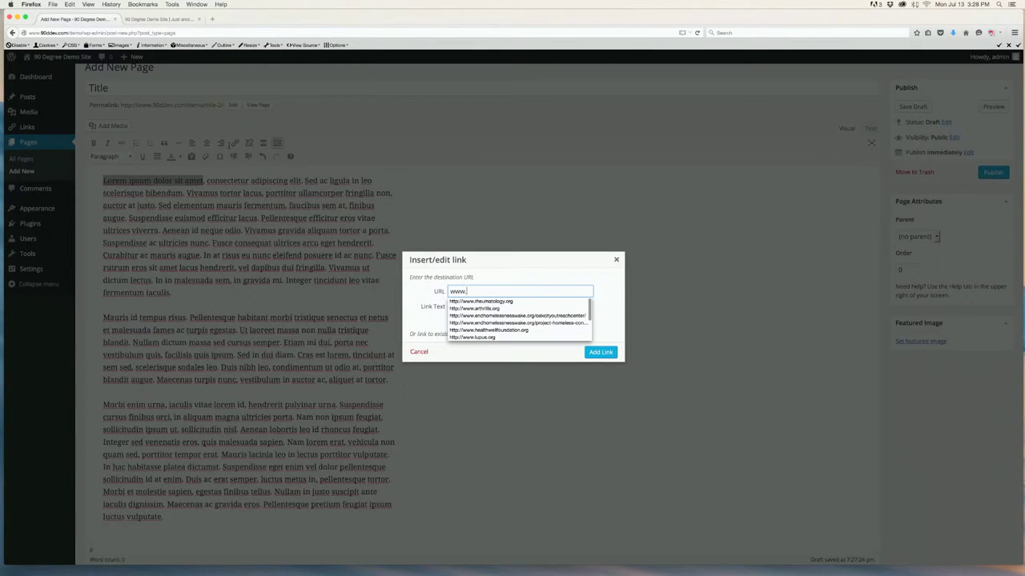
text(link.com)
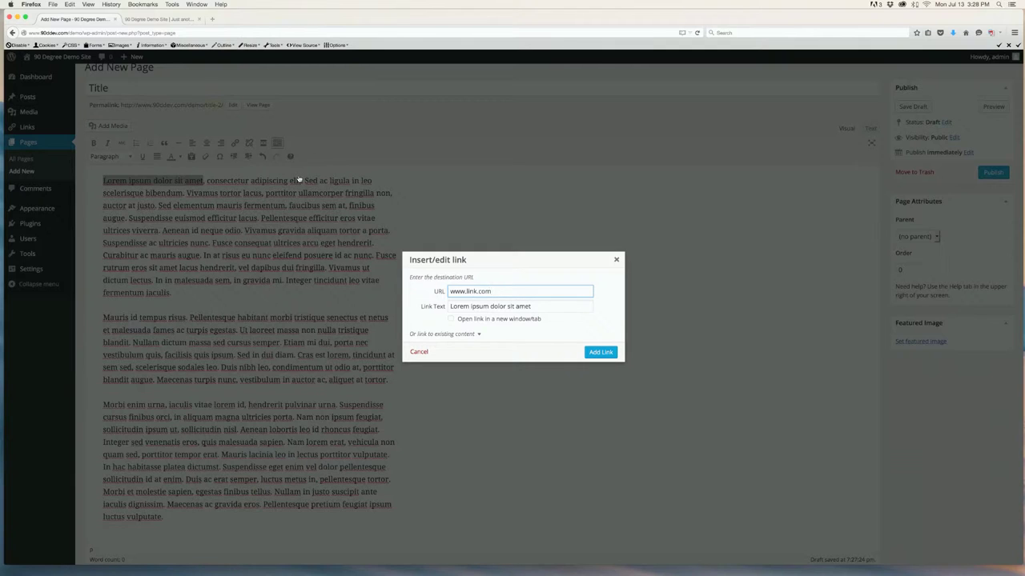
click(445, 334)
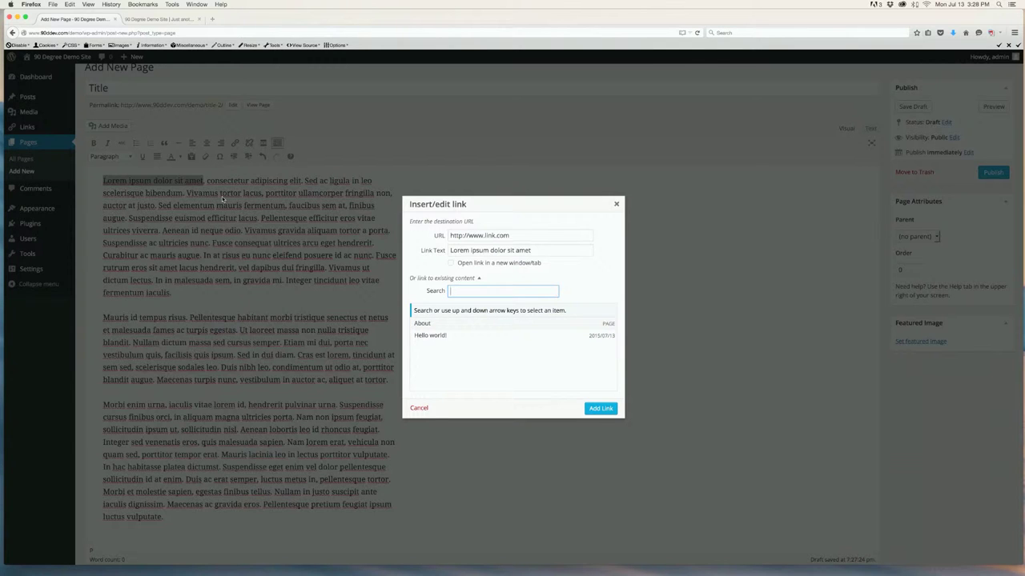
click(600, 408)
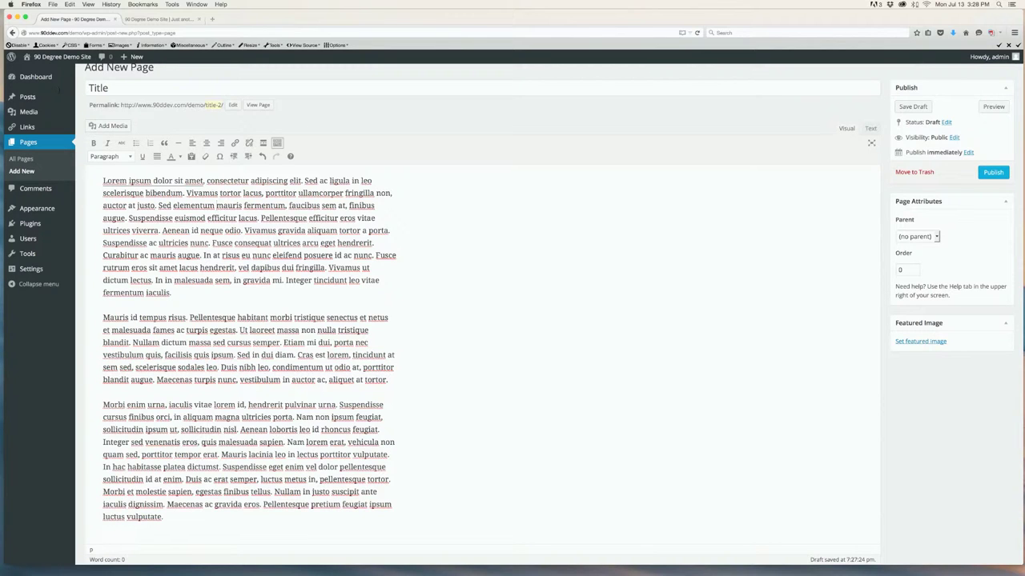
- Remove the link from the opening words "Lorem ipsum dolor sit amet"
key(shift+Left)
key(shift+Left)
key(shift+Left)
key(shift+Left)
key(shift+Left)
key(shift+Left)
key(shift+Left)
key(shift+Left)
key(shift+Left)
key(shift+Left)
key(shift+Left)
key(shift+Left)
key(shift+Left)
key(shift+Left)
key(shift+Left)
key(shift+Left)
key(shift+Left)
key(shift+Left)
key(shift+Left)
key(shift+Left)
key(shift+Left)
key(ctrl+v)
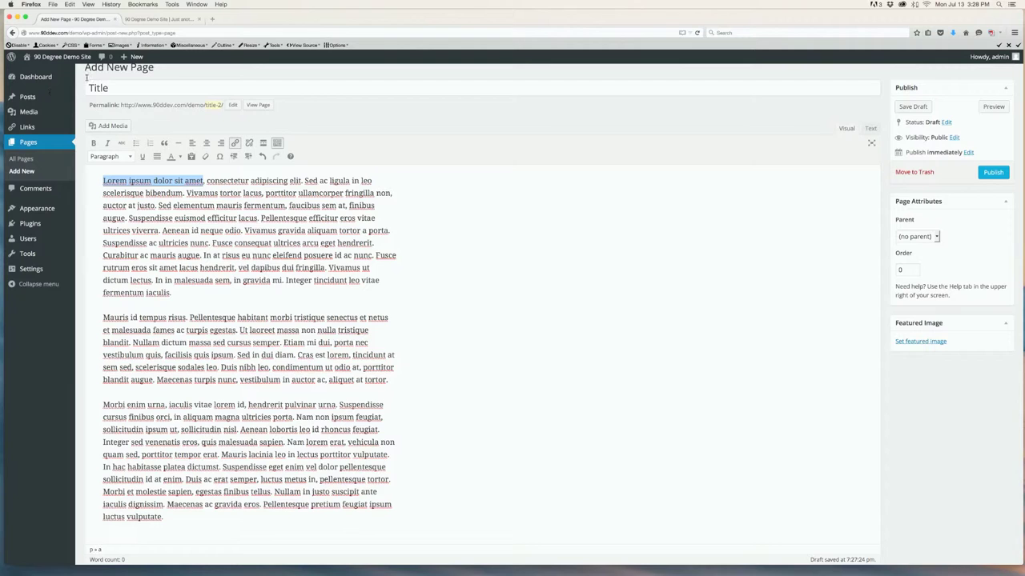
click(249, 143)
click(234, 181)
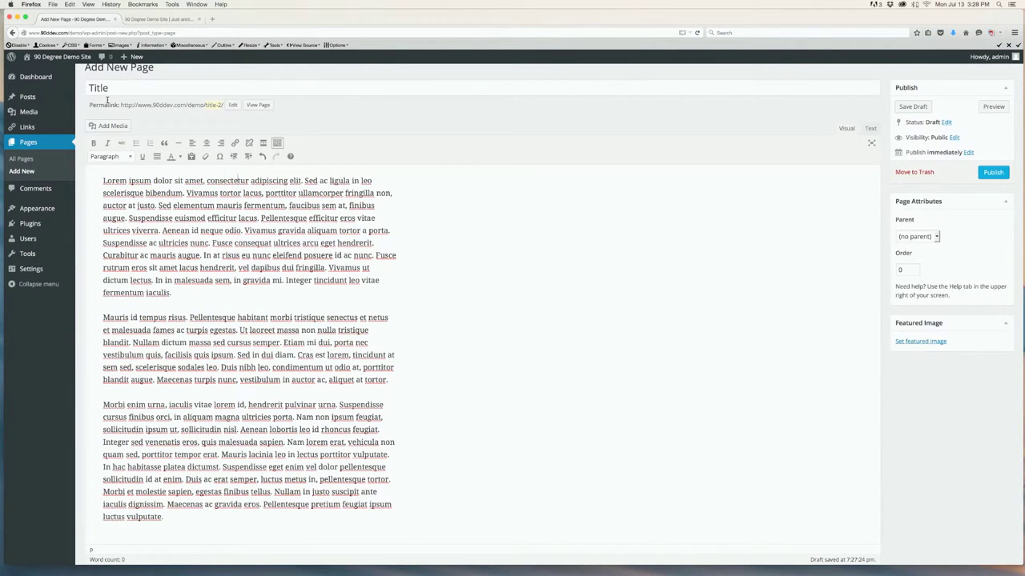
- Undo the link removal on the opening words, redo it, and place the cursor within the first paragraph
key(Right)
key(Right)
key(Right)
key(Right)
key(Right)
key(Down)
key(Return)
key(Right)
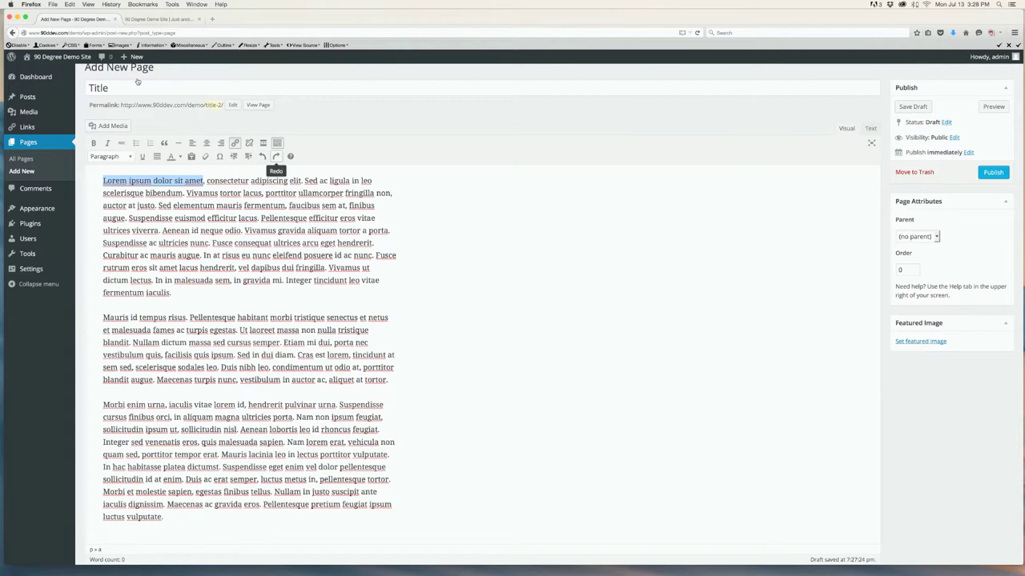
key(Return)
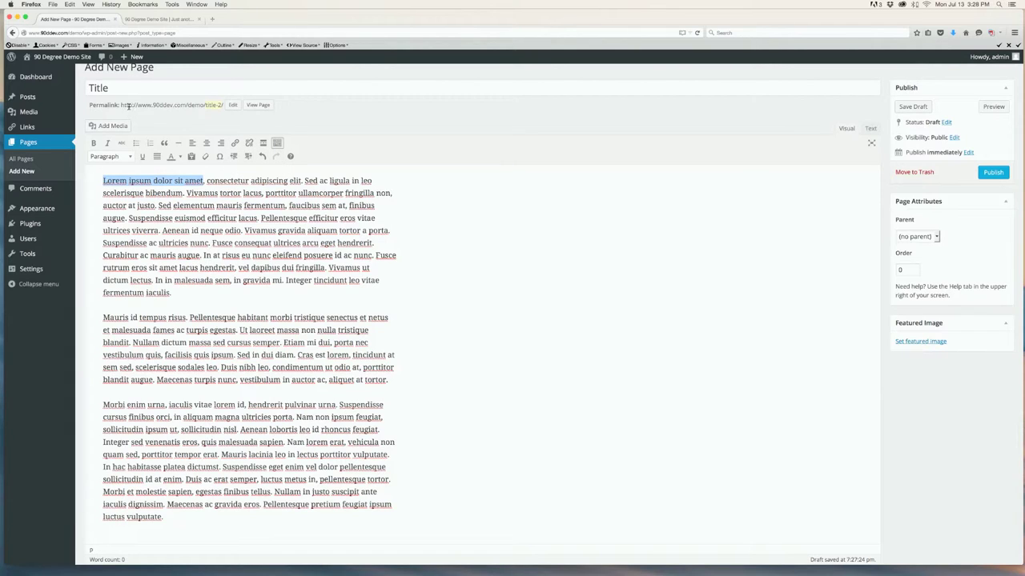
key(Right)
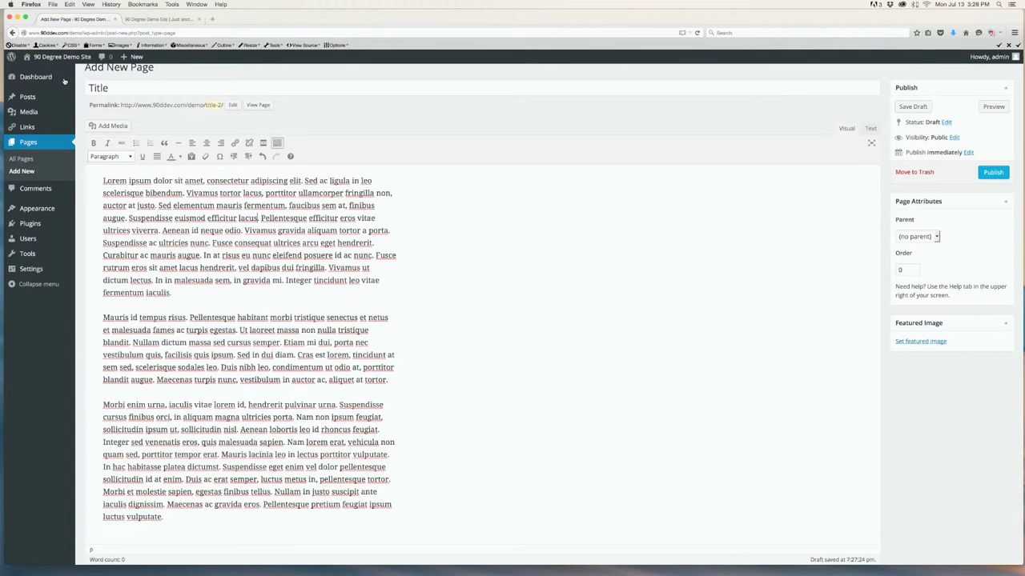
- Format the body text as Heading 1 and switch it to Heading 6
key(Return)
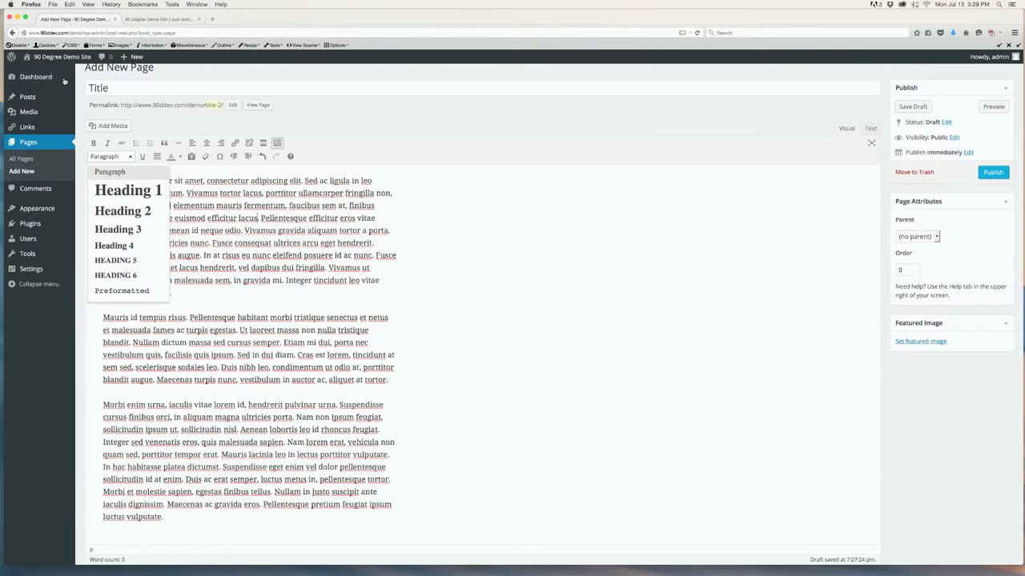
key(Down)
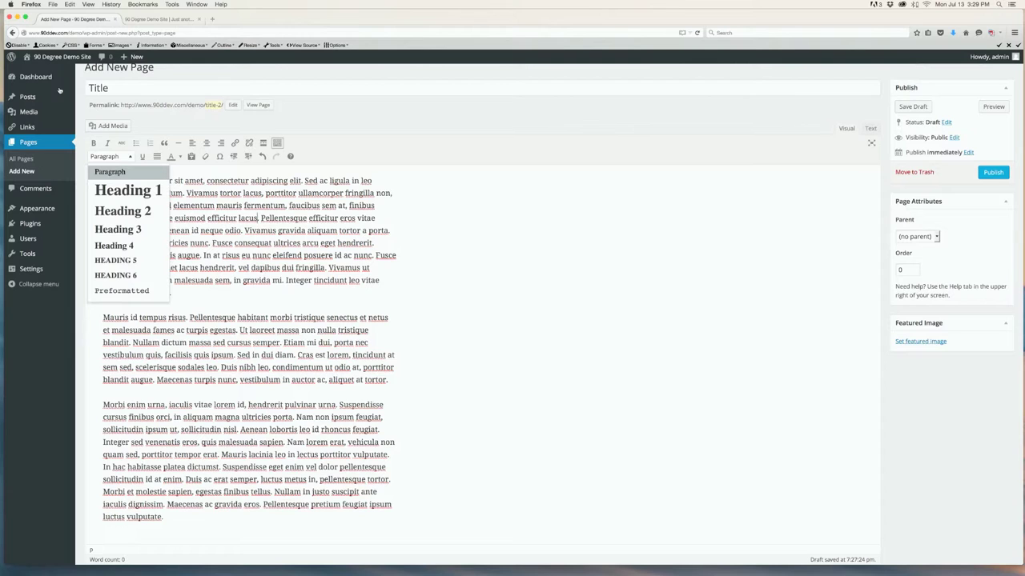
key(Down)
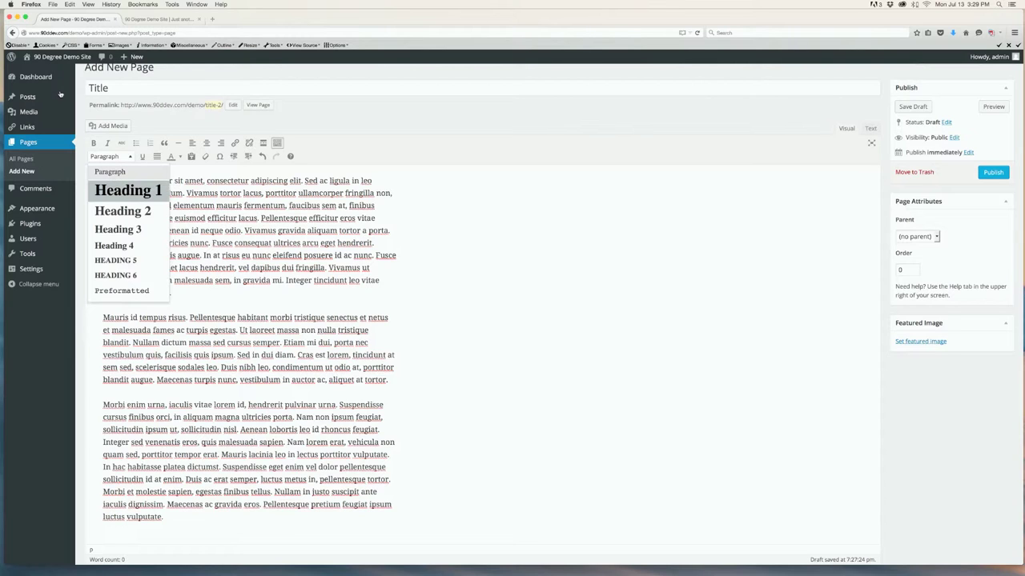
key(Return)
click(111, 156)
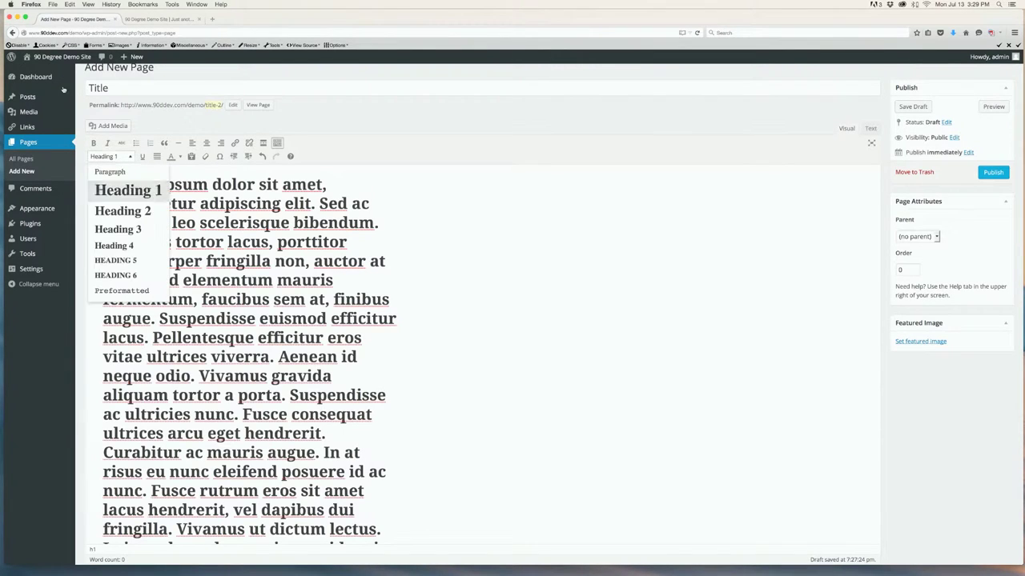
key(Return)
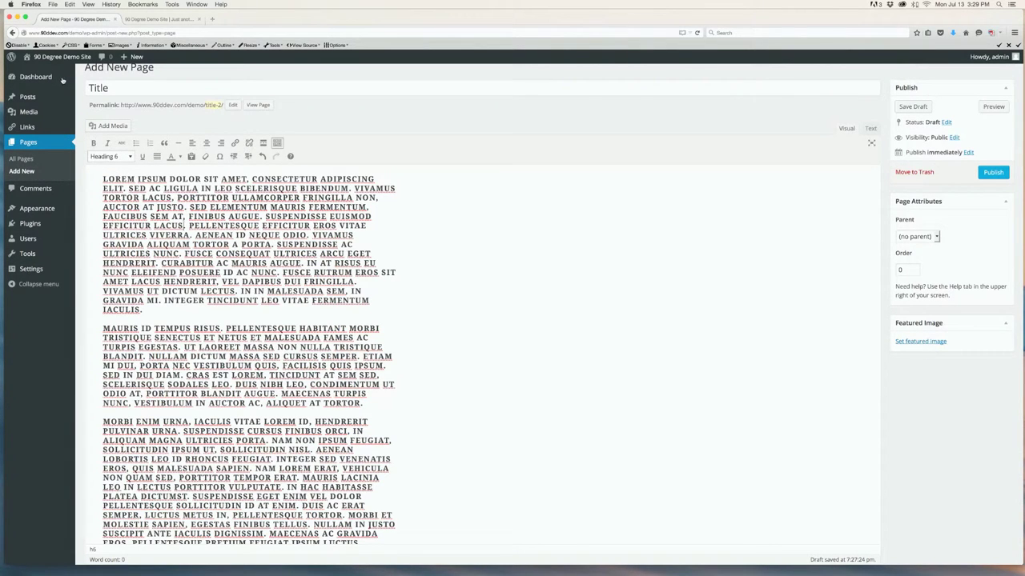
- Restore the body text to the Paragraph format
click(111, 156)
click(126, 187)
key(ctrl+alt+7)
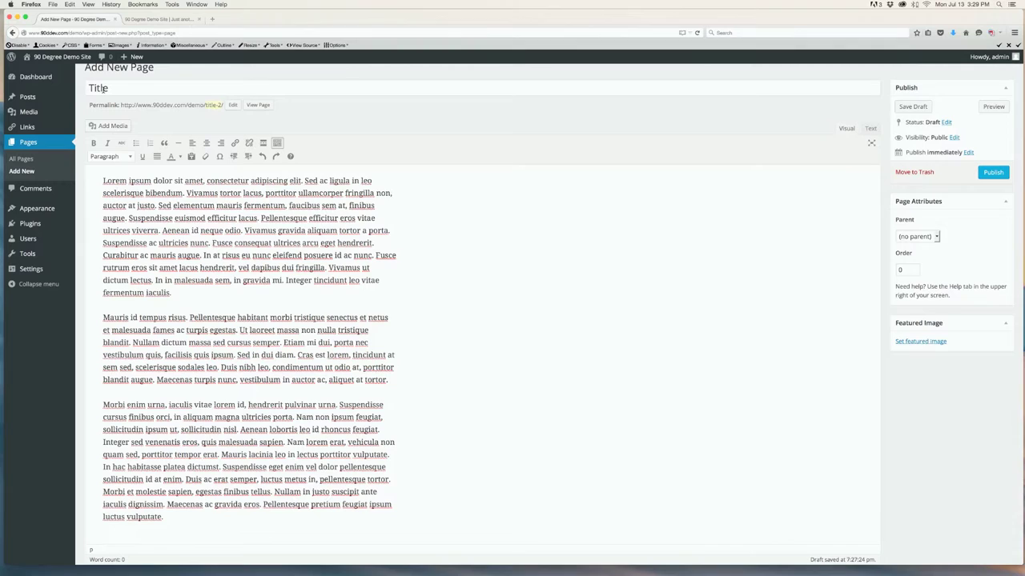
- Split the first paragraph after "Lorem ipsum dolor sit amet," so that phrase stands on its own line
key(Return)
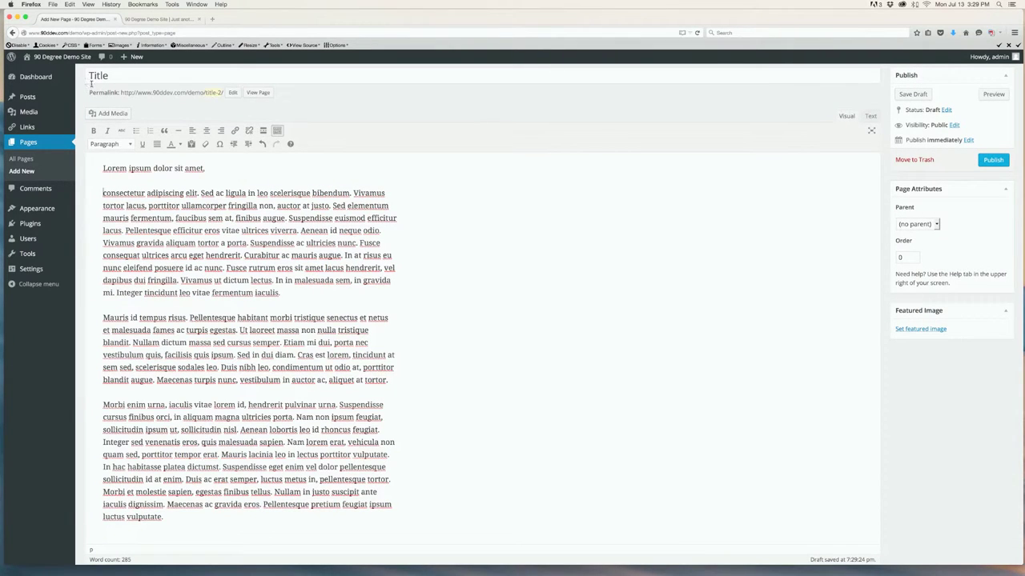
- Format the line "Lorem ipsum dolor sit amet," as Heading 3, leaving the paragraphs beneath it as body text
click(110, 144)
click(118, 217)
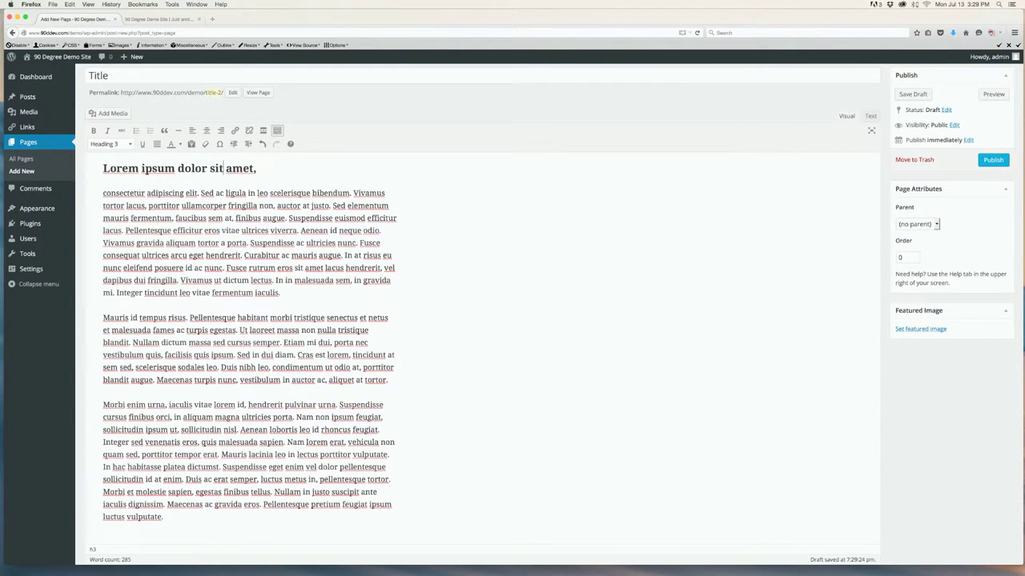
click(104, 305)
scroll(112, 193, down, 1)
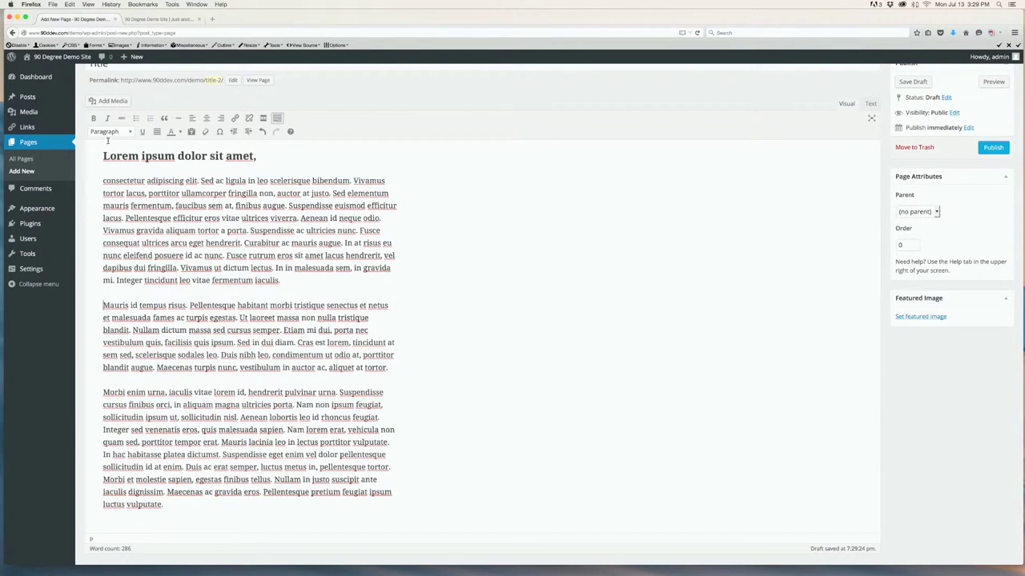
scroll(88, 149, up, 3)
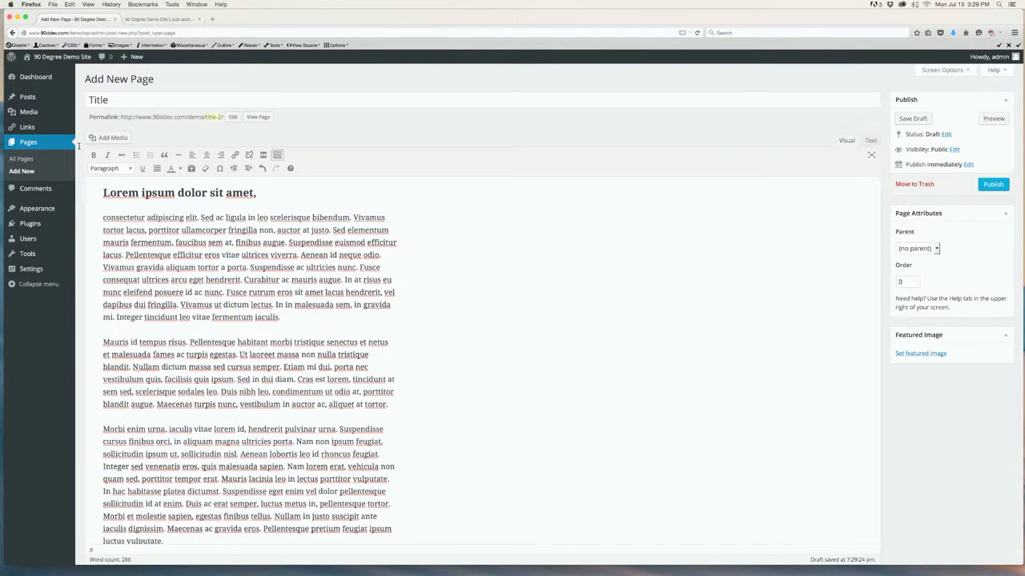
- Publish the page and view its live version in a new tab
click(257, 193)
click(281, 317)
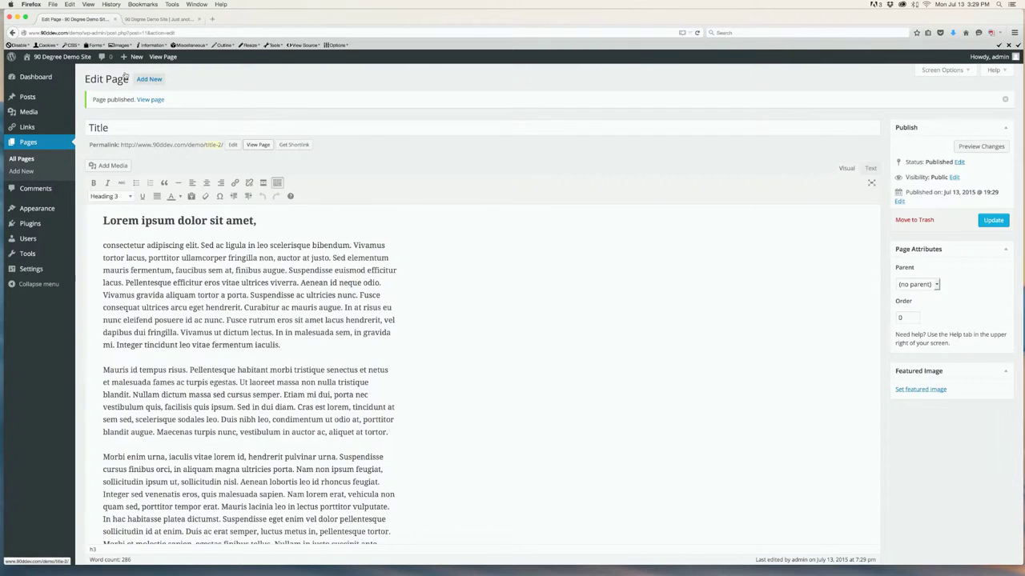
right_click(257, 146)
click(266, 151)
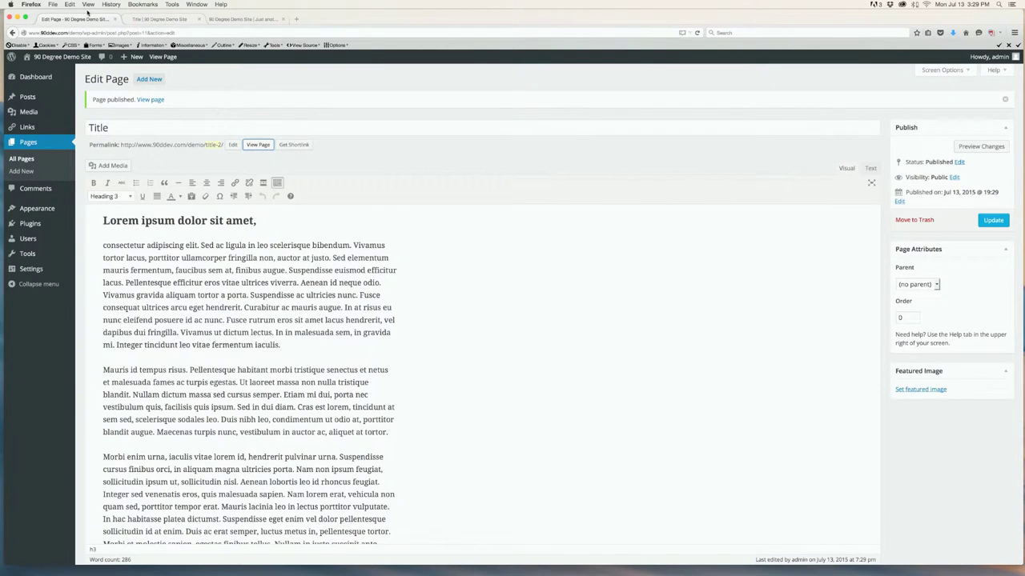
click(168, 19)
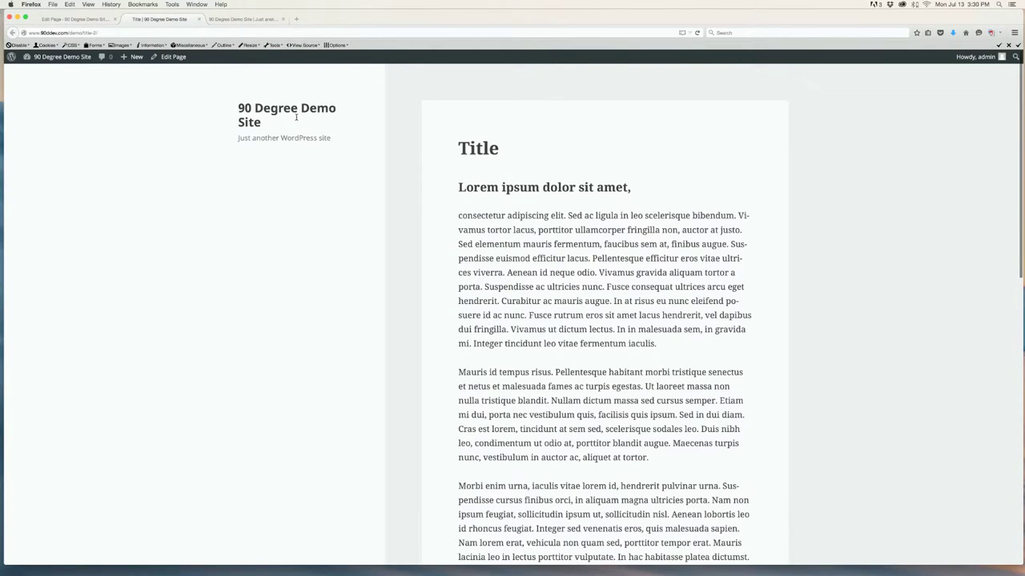
scroll(295, 118, down, 5)
scroll(295, 118, up, 5)
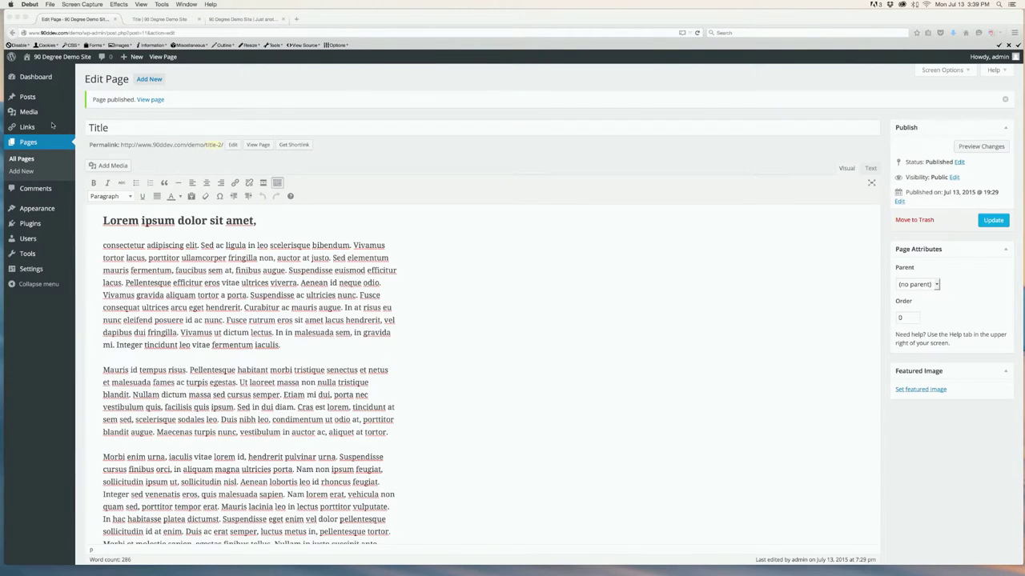
- Upload image.jpg from the Desktop and insert it at full size before the paragraph beginning "consectetur"
click(103, 245)
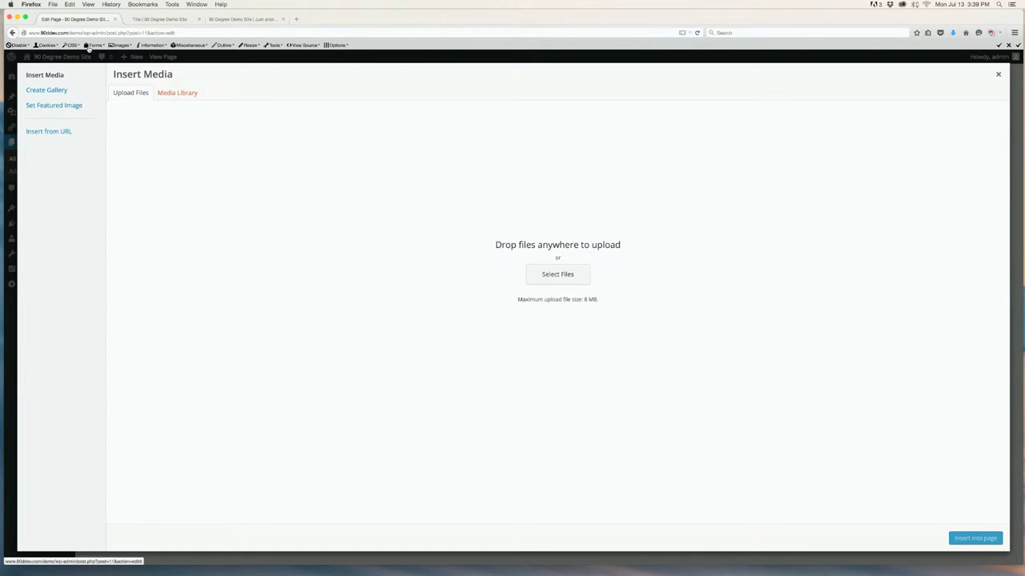
click(177, 92)
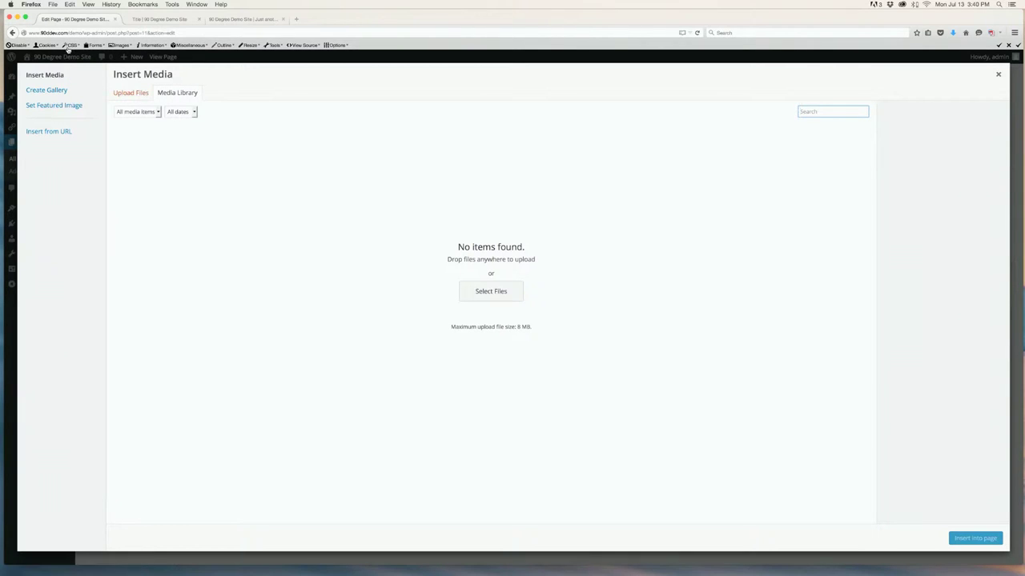
click(130, 92)
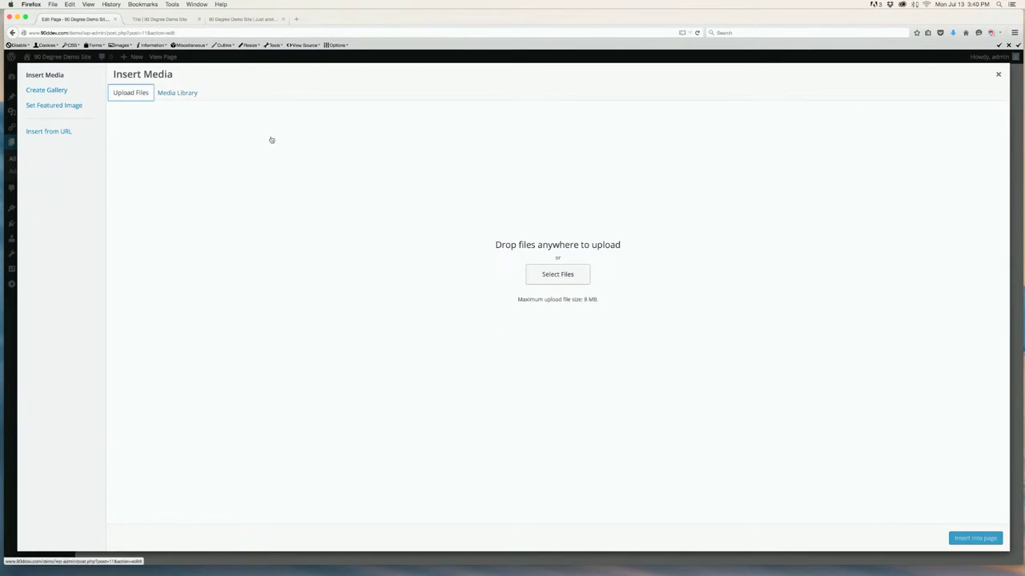
key(Tab)
key(Tab)
key(Return)
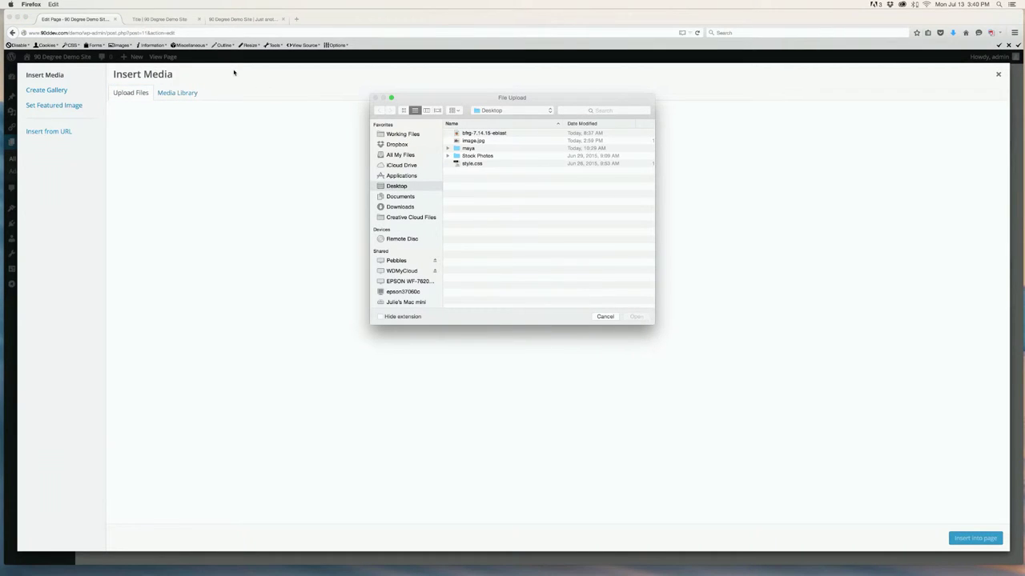
key(Down)
key(Down)
key(Return)
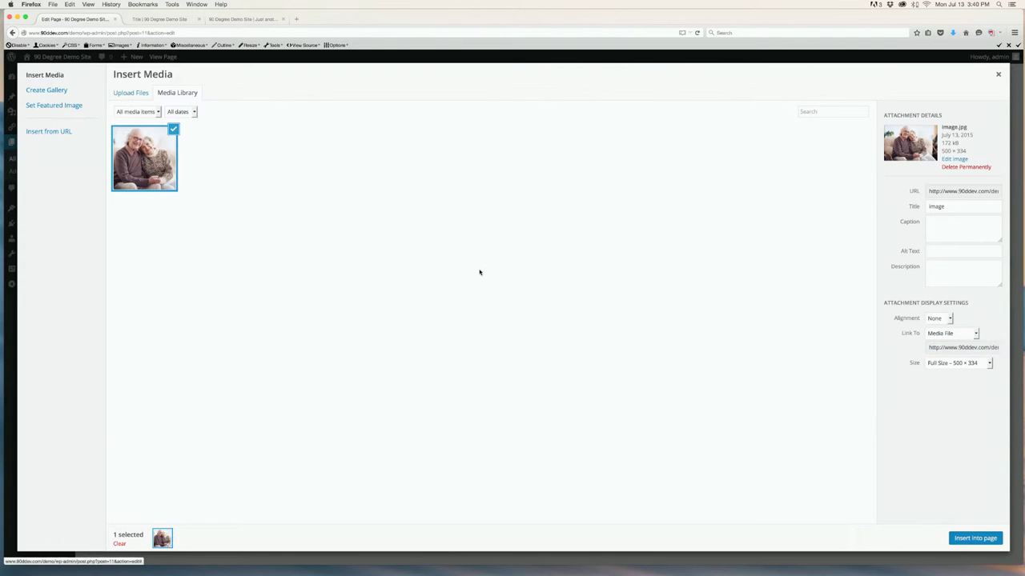
key(Return)
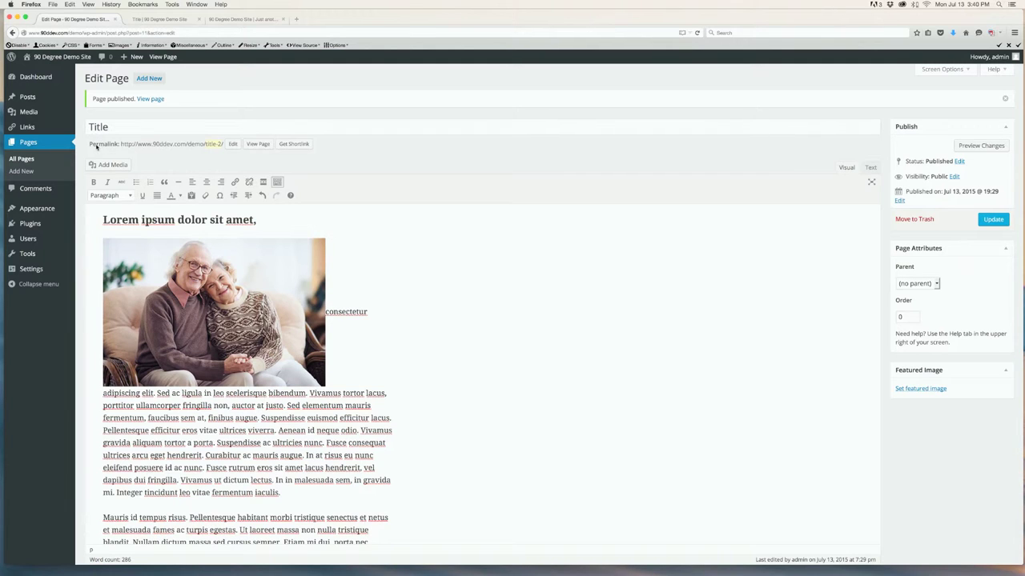
- Try right, center and no alignment on the inserted image, and finish with it aligned left
key(shift+Left)
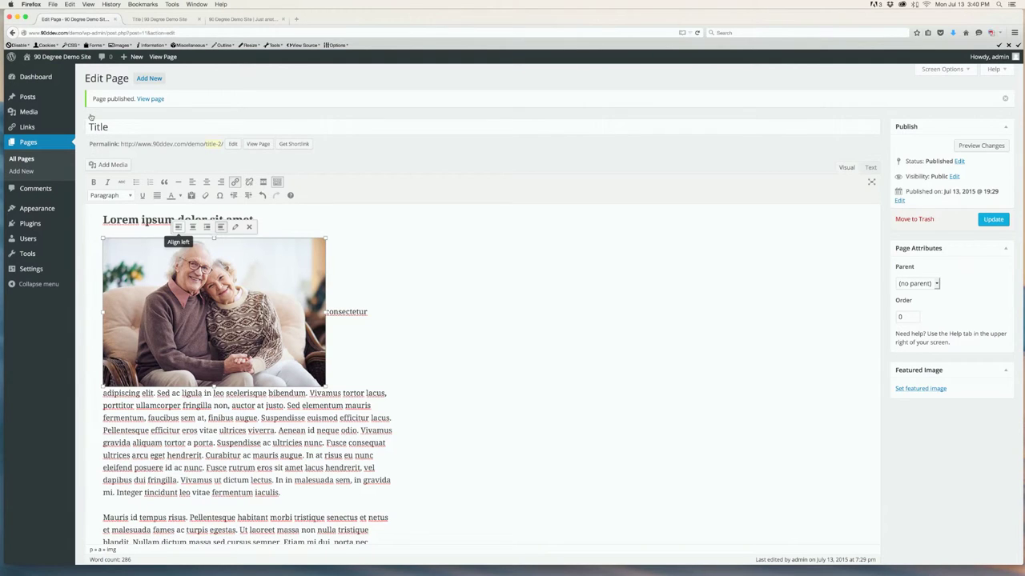
click(180, 228)
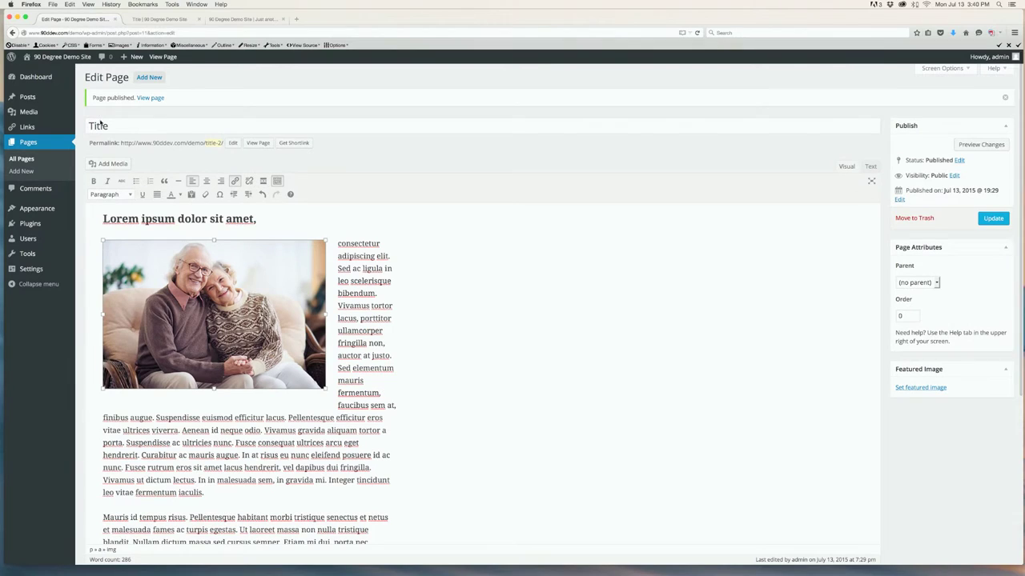
click(206, 229)
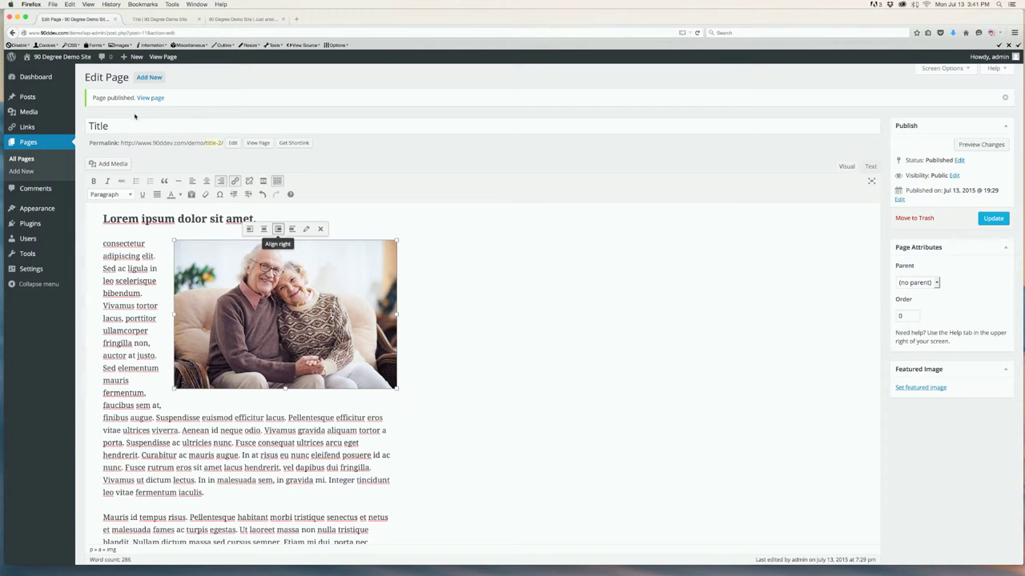
click(263, 229)
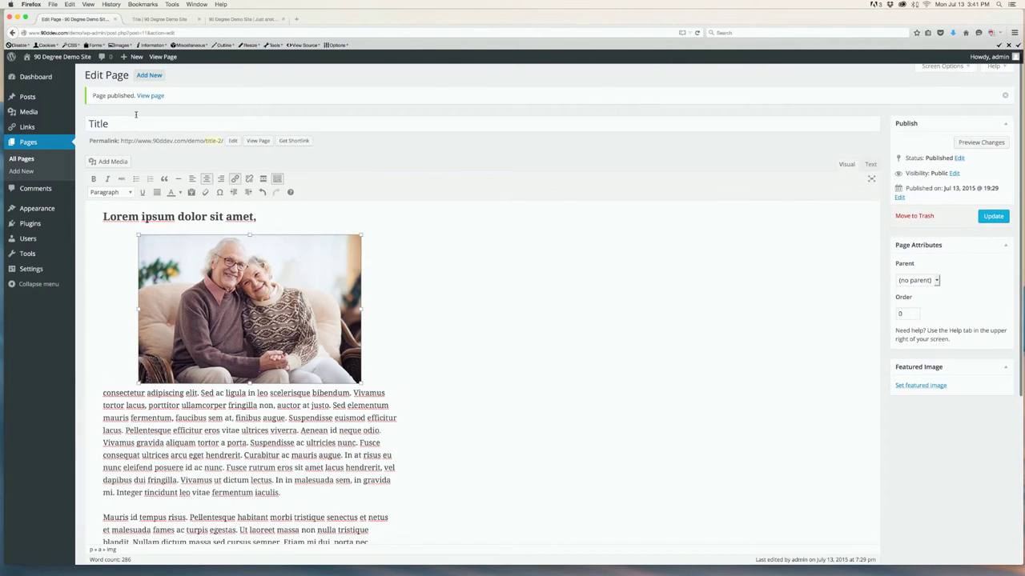
click(257, 225)
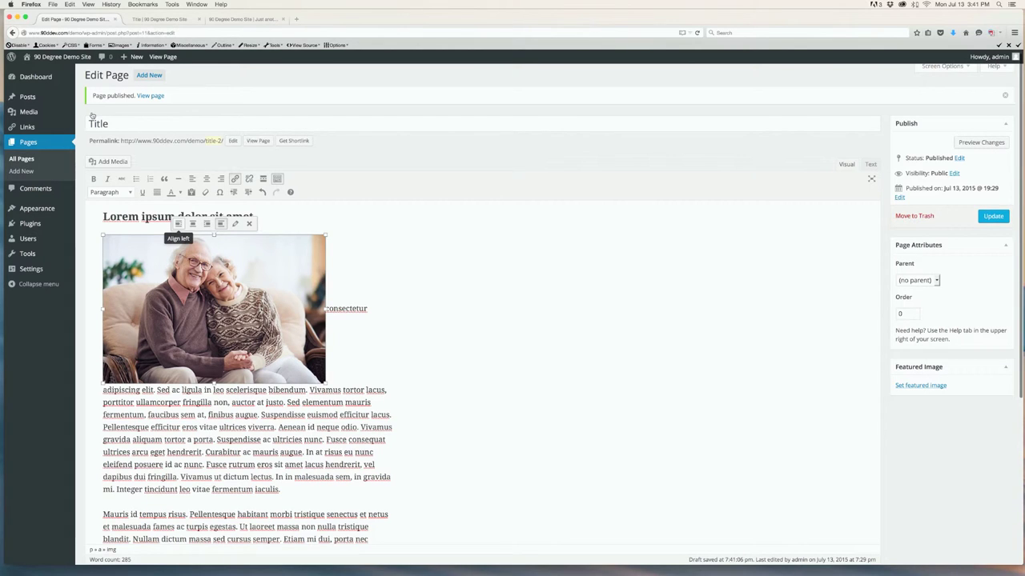
key(ctrl+z)
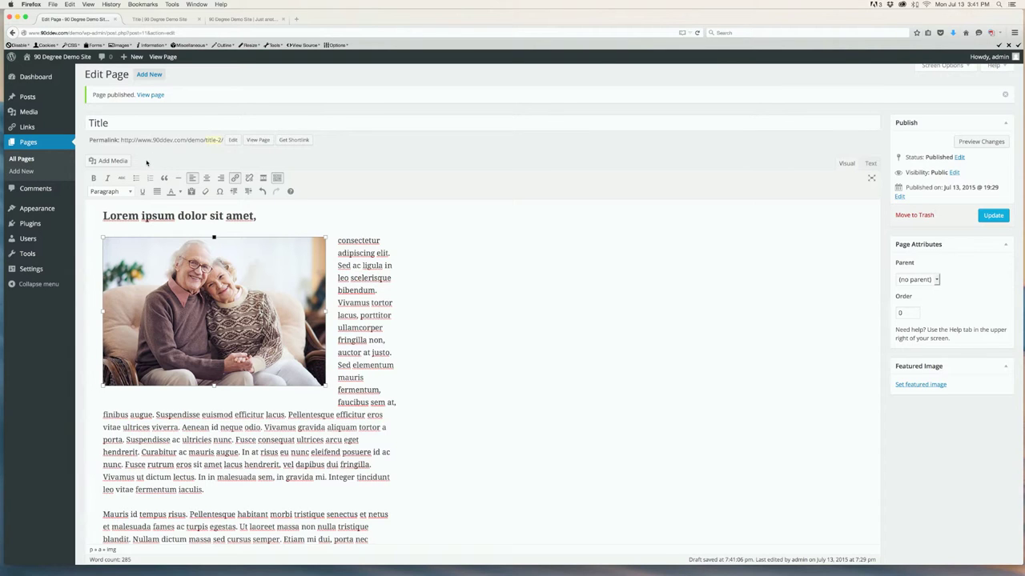
- Shrink the image freehand to about 394 × 263 px and keep Custom Size in its image details
drag(325, 385, 274, 349)
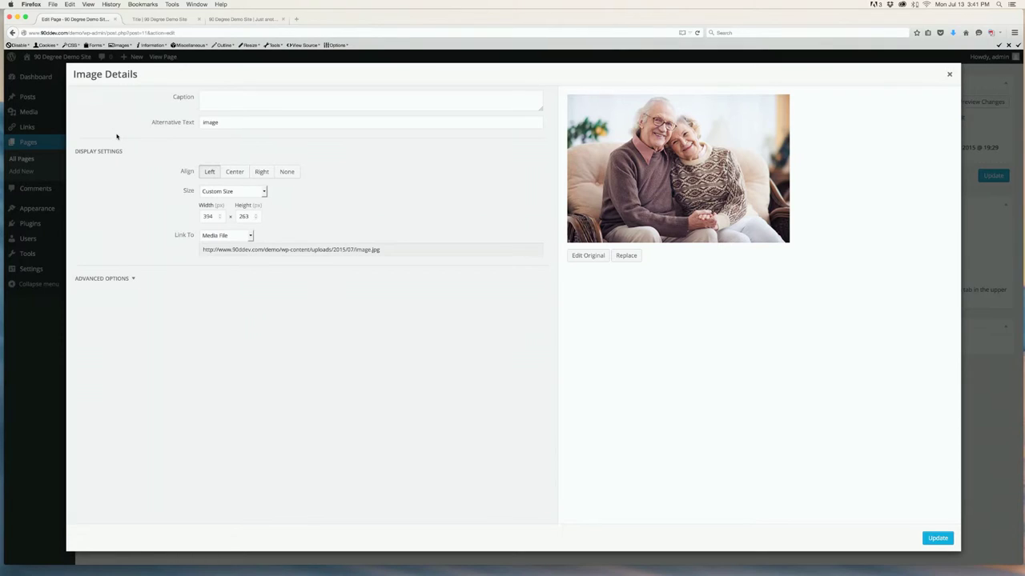
click(225, 191)
key(Down)
key(Down)
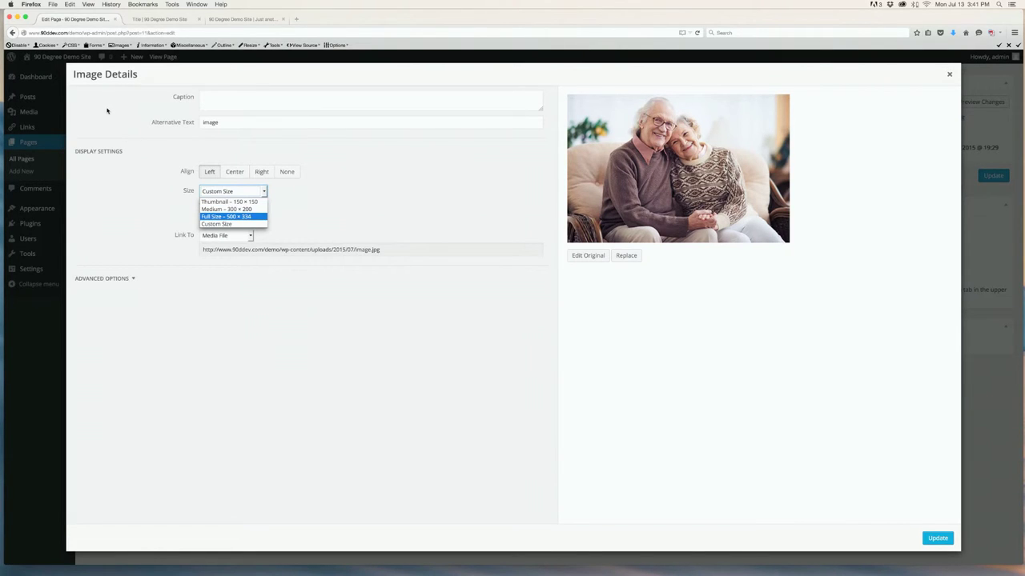
key(Down)
key(Return)
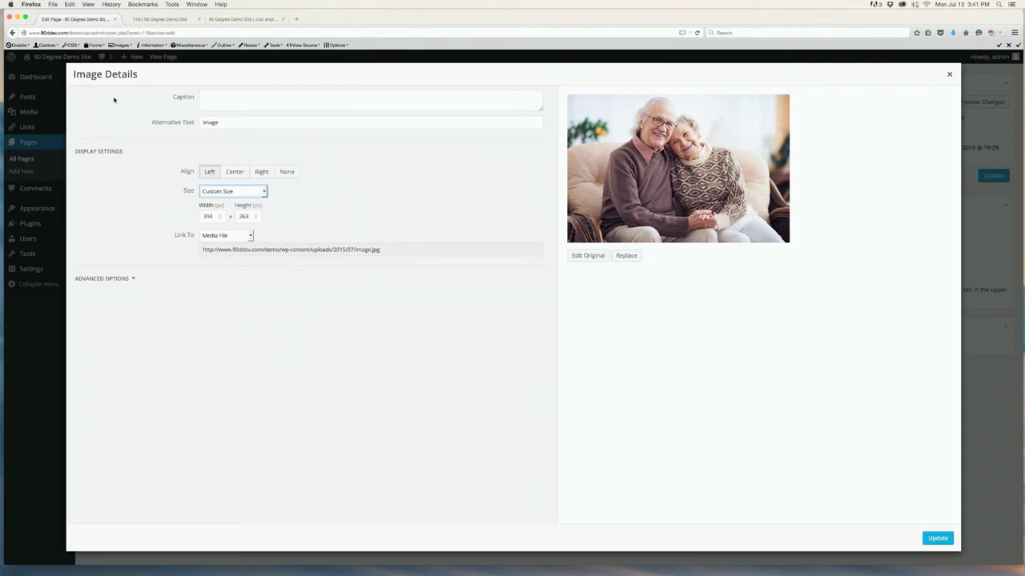
- Set the image's display size to Medium – 300 × 200
key(alt+Down)
key(Up)
key(Up)
key(Return)
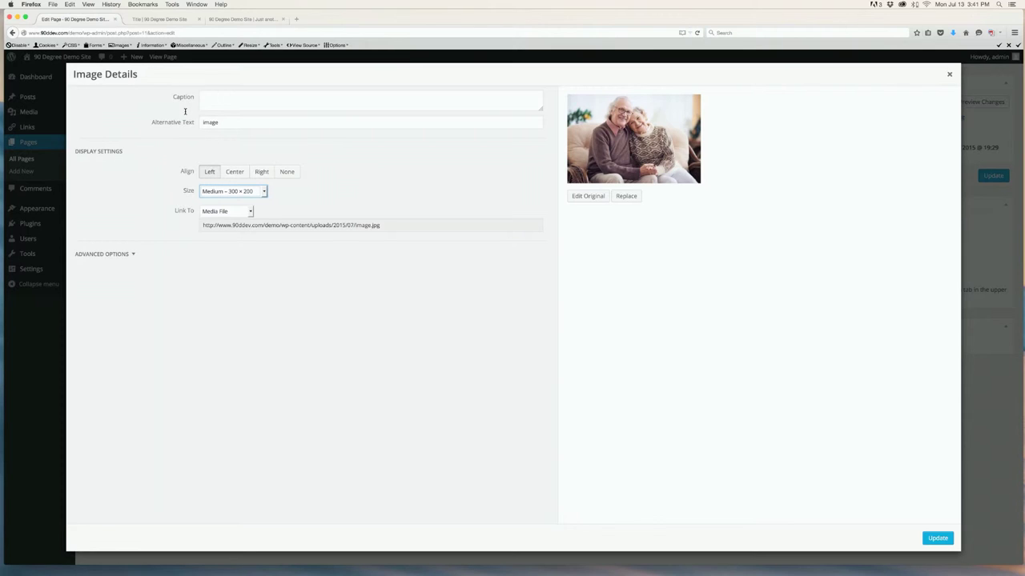
- Try the Attachment Page and Custom URL options as the image's link target
key(Tab)
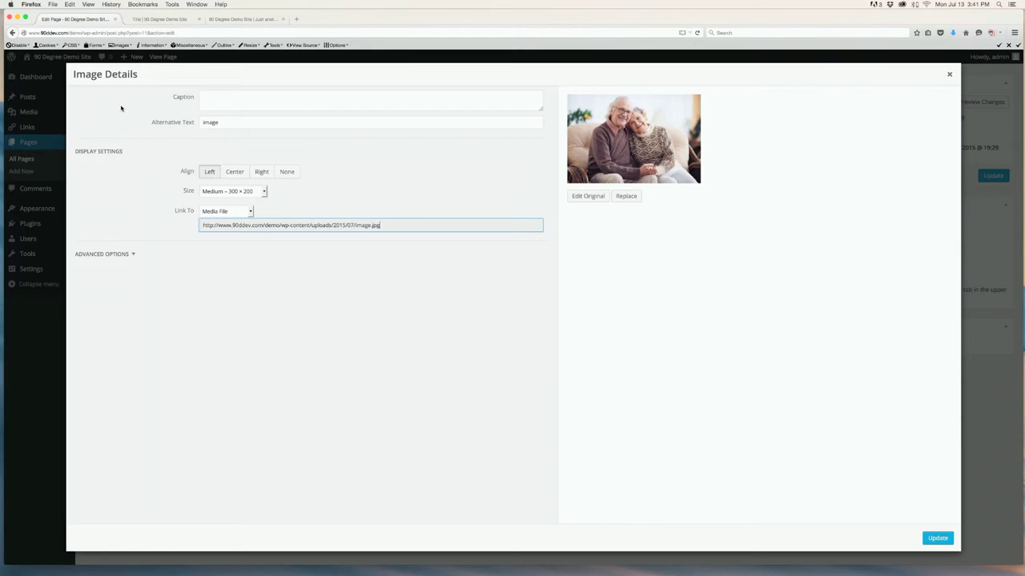
key(shift+Tab)
key(space)
key(Down)
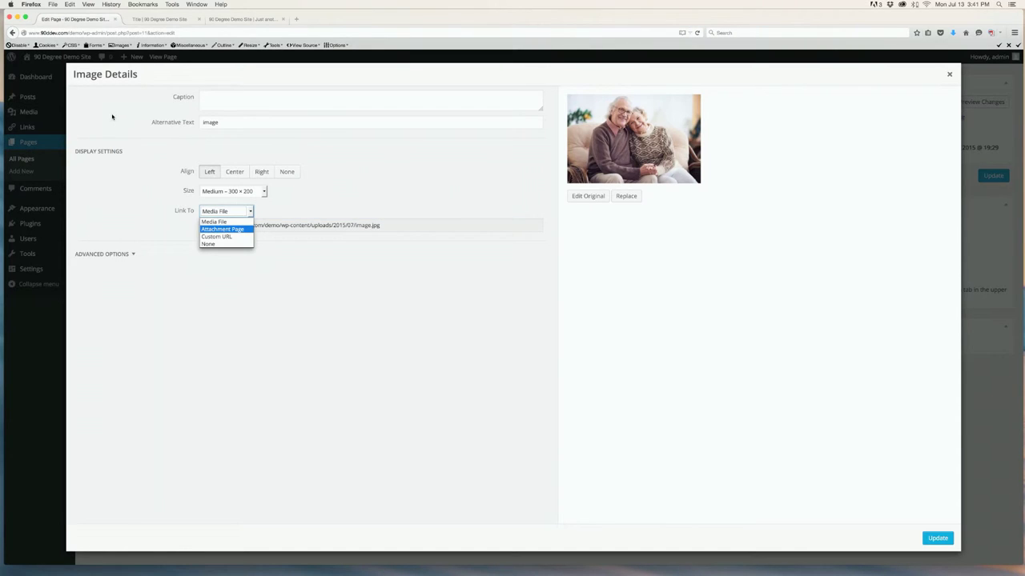
key(Return)
key(shift+Tab)
key(space)
key(Up)
key(Up)
key(Return)
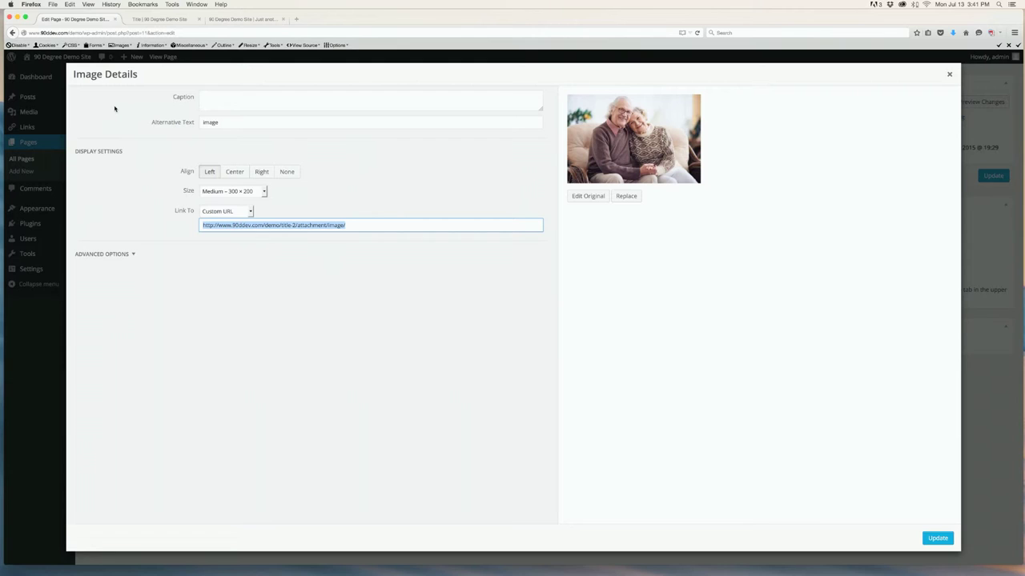
- Set the image's link target to None and apply the image details to the page
key(shift+Tab)
key(space)
key(Down)
key(Return)
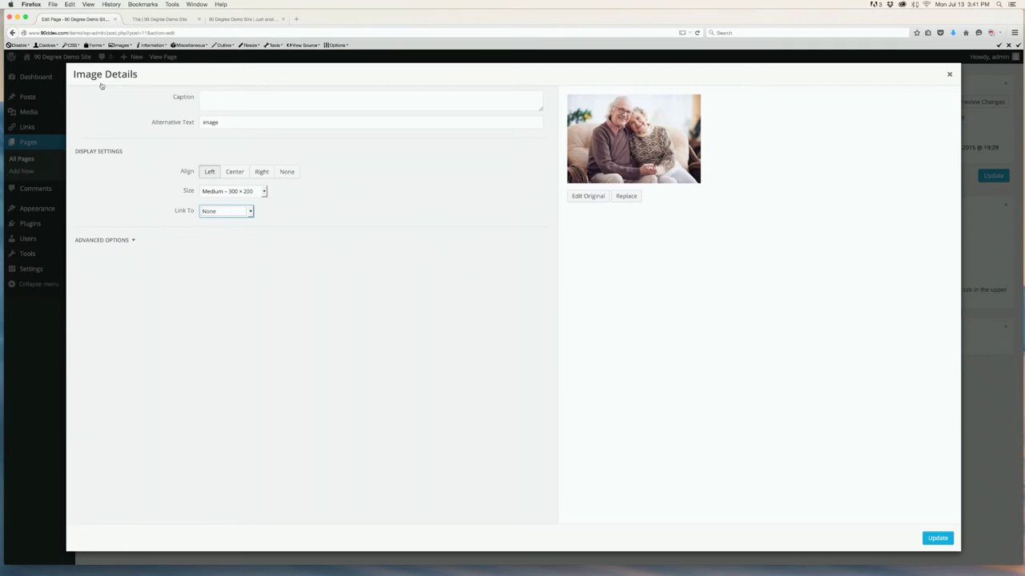
key(Return)
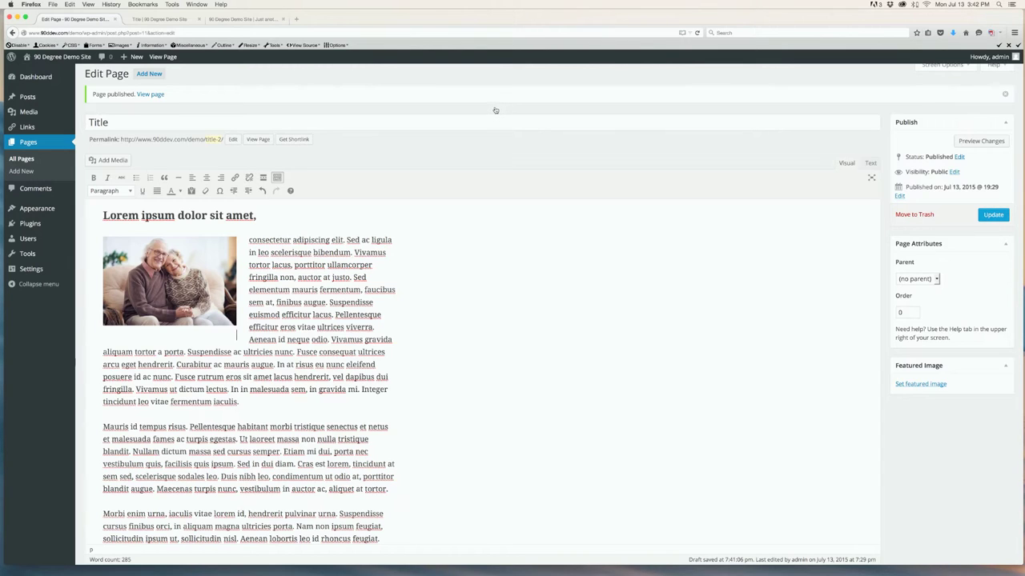
- Update the published page and reload its live version in the other tab
click(992, 215)
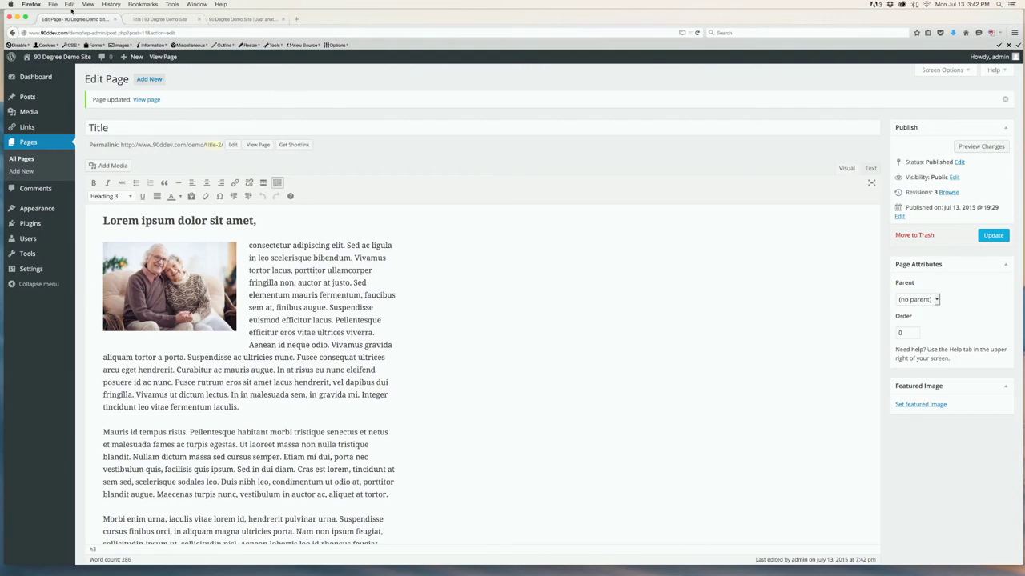
key(ctrl+Tab)
key(super+r)
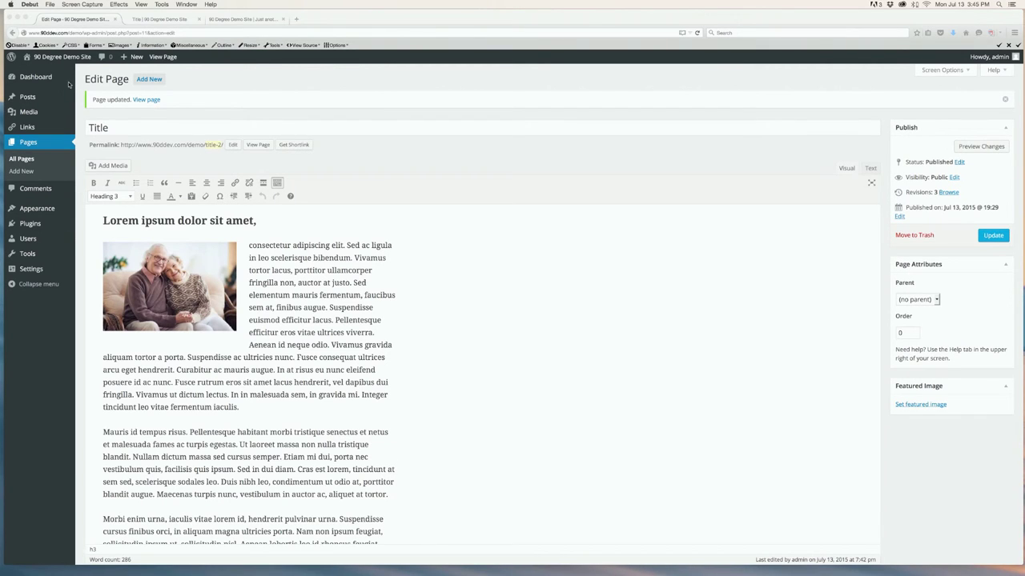
- Open the site's Media Library and upload image.jpg from the Desktop to it
click(19, 62)
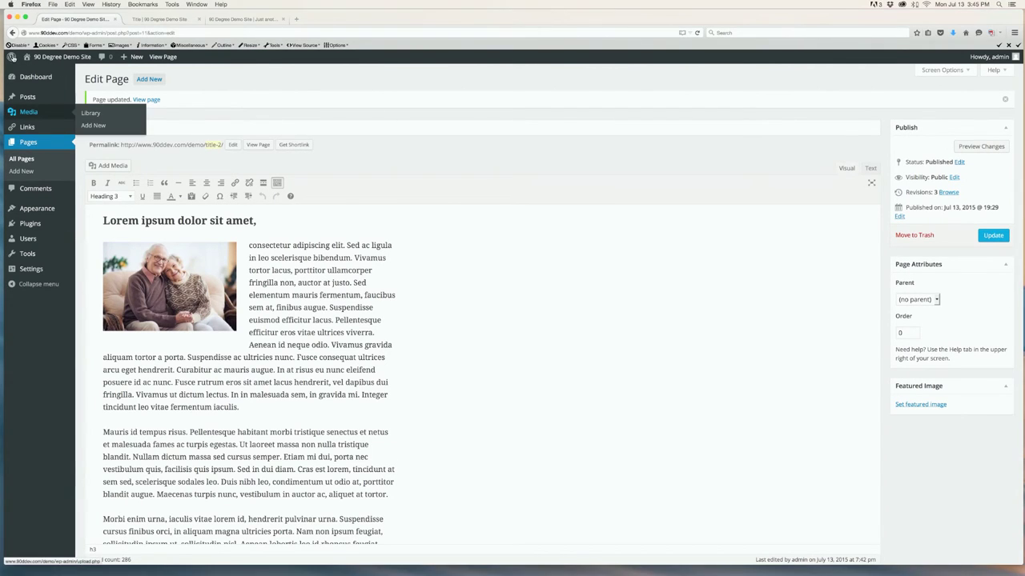
click(28, 112)
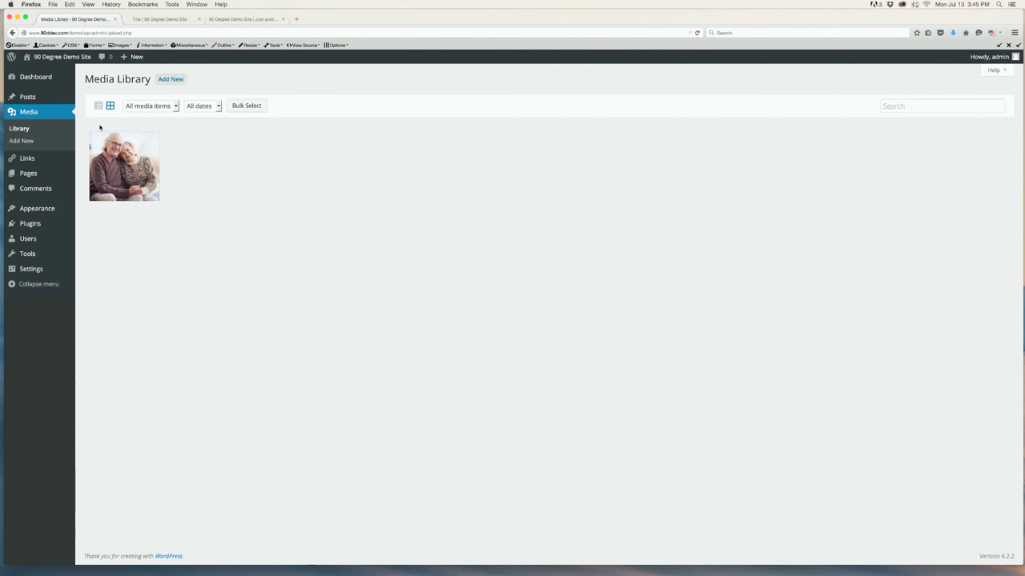
click(171, 79)
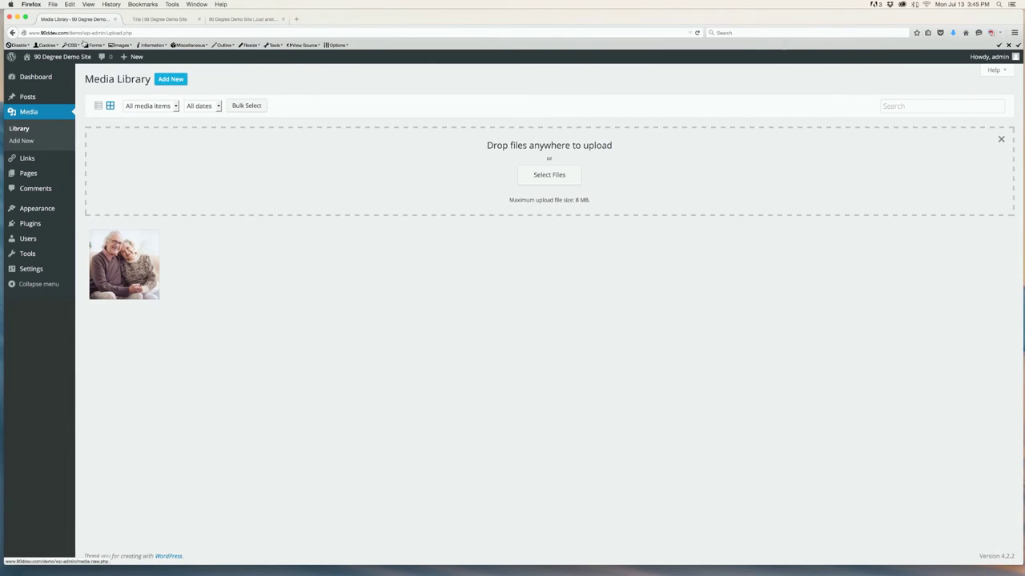
click(549, 174)
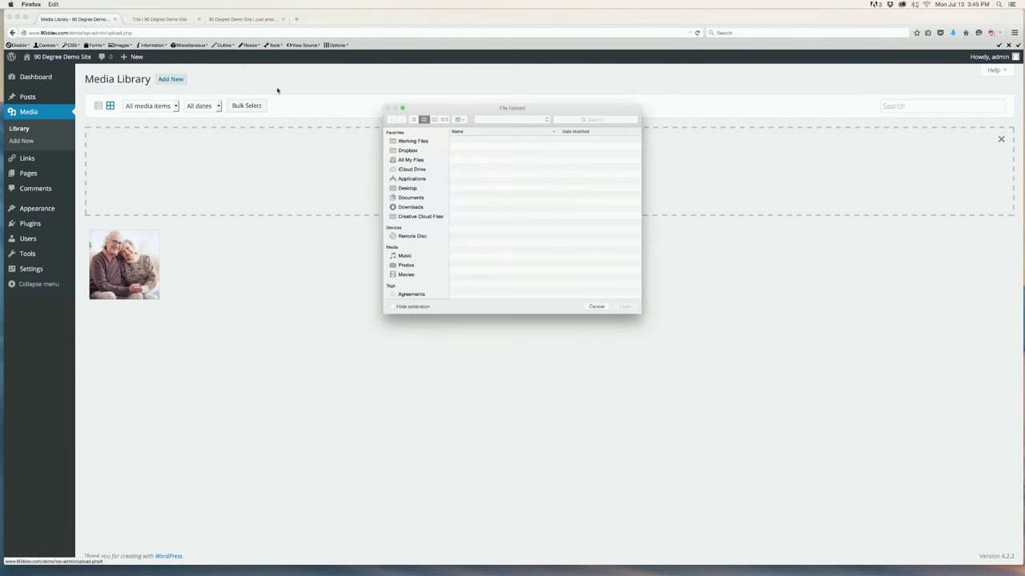
key(i)
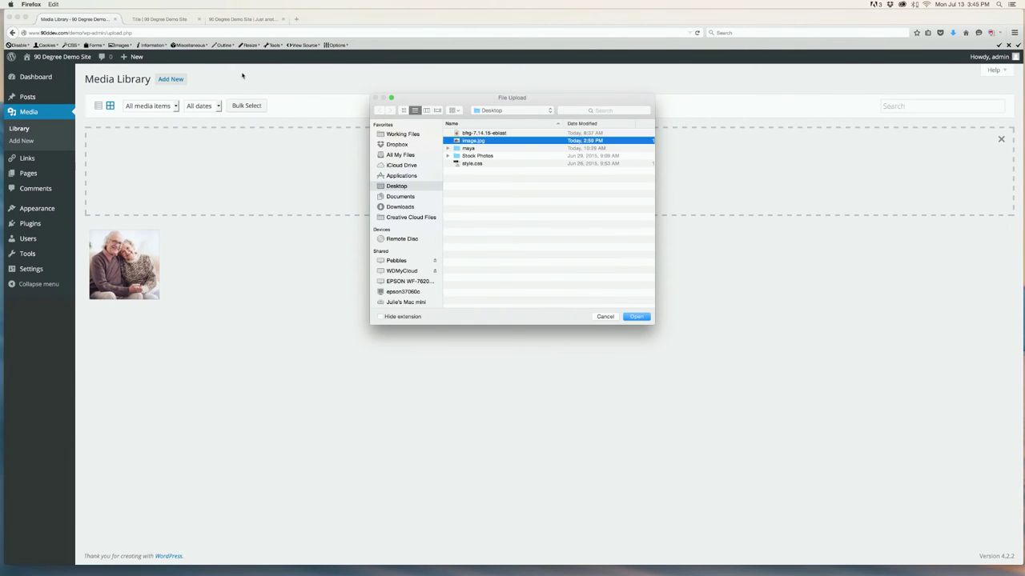
key(shift+Up)
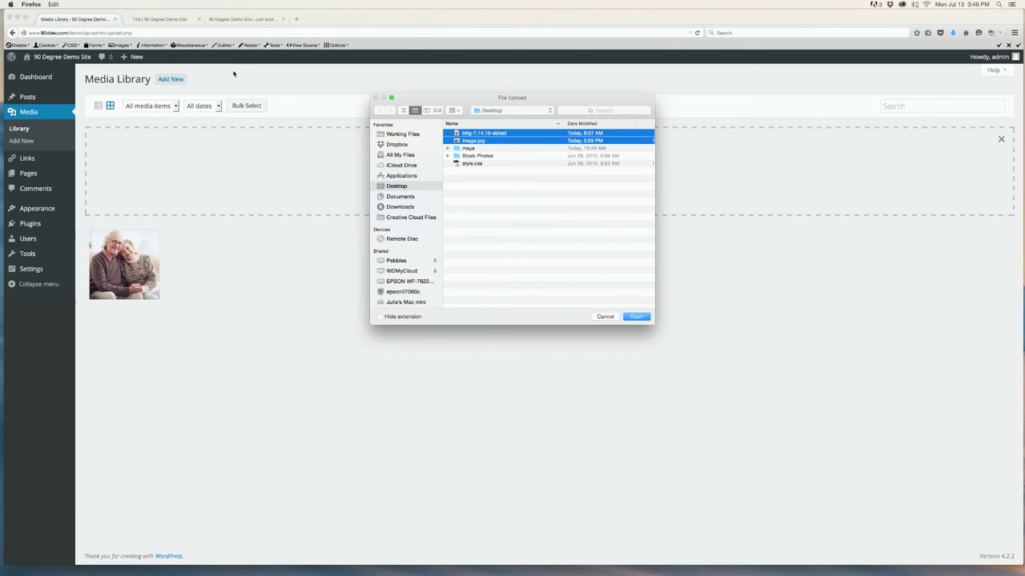
key(alt+super+a)
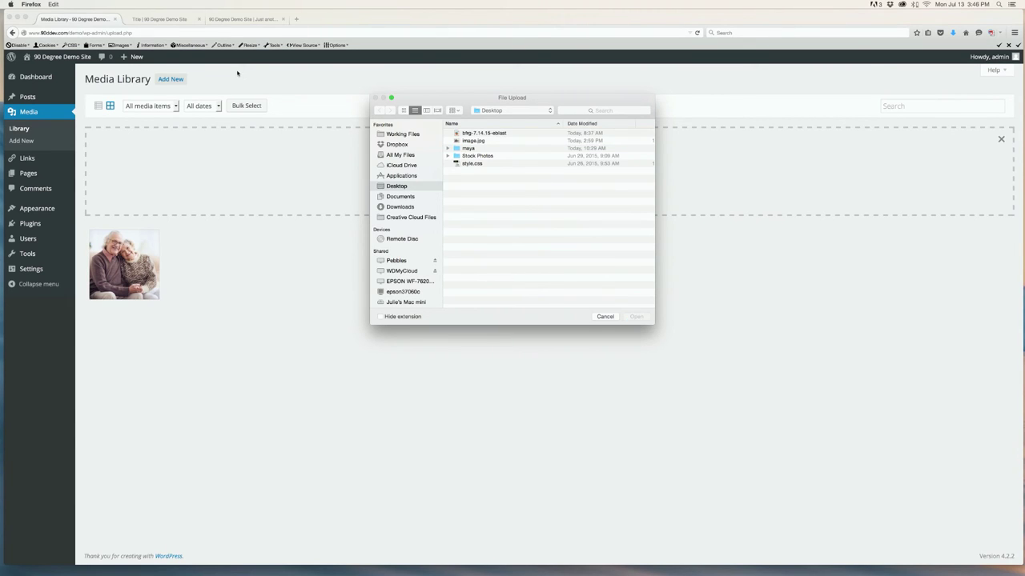
key(i)
key(Return)
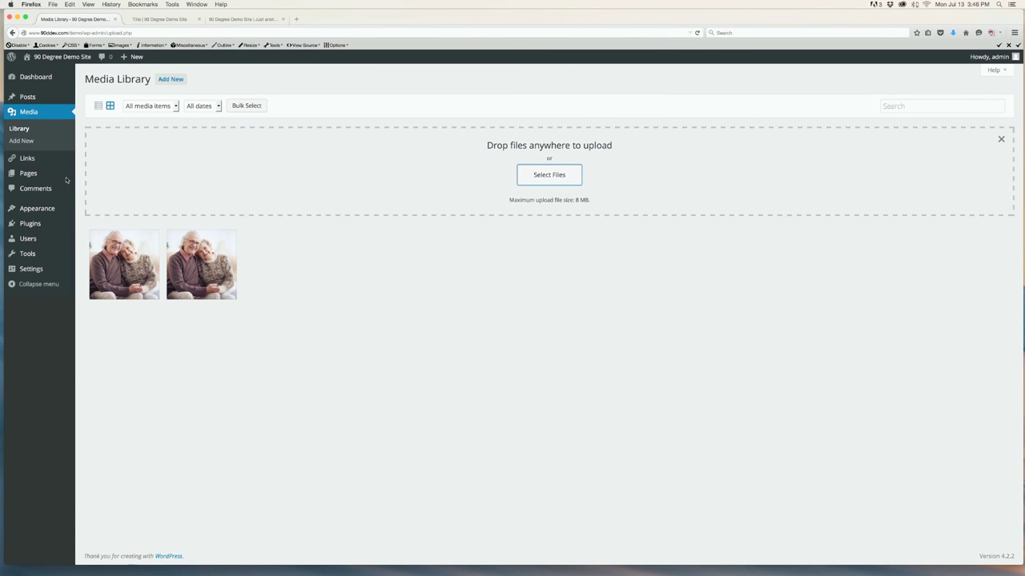
- Open the attachment details of the newly uploaded image
key(Tab)
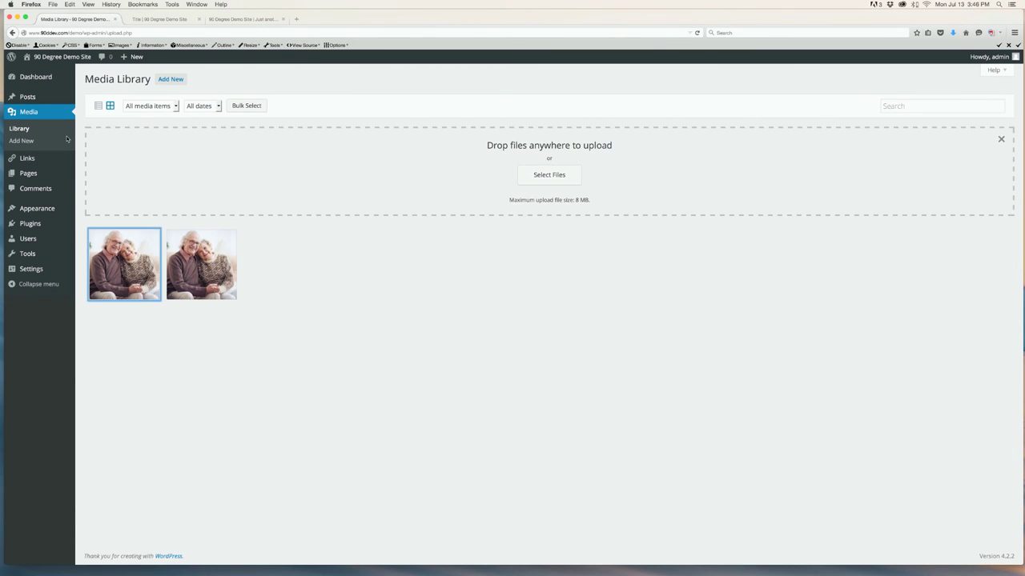
key(Return)
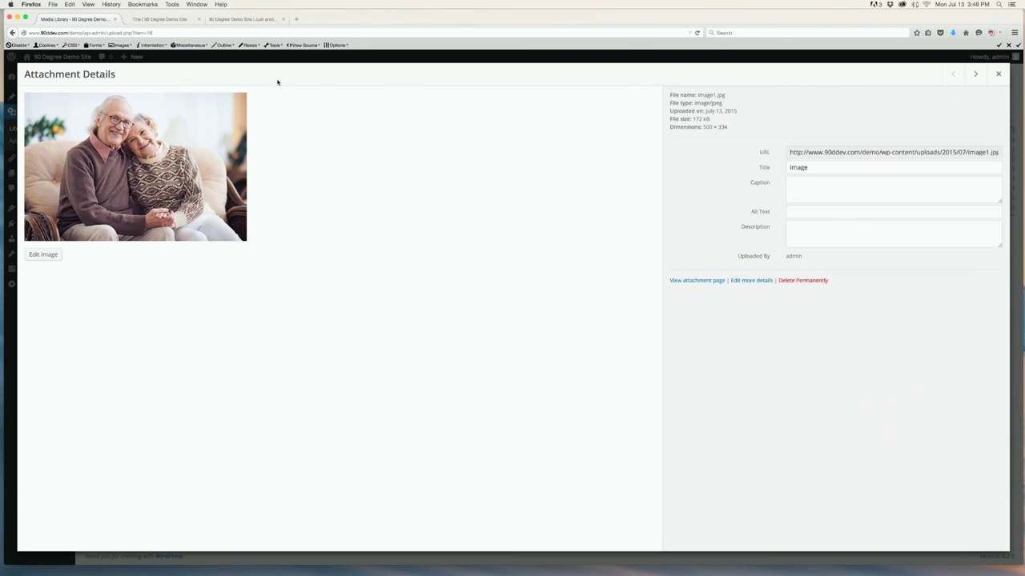